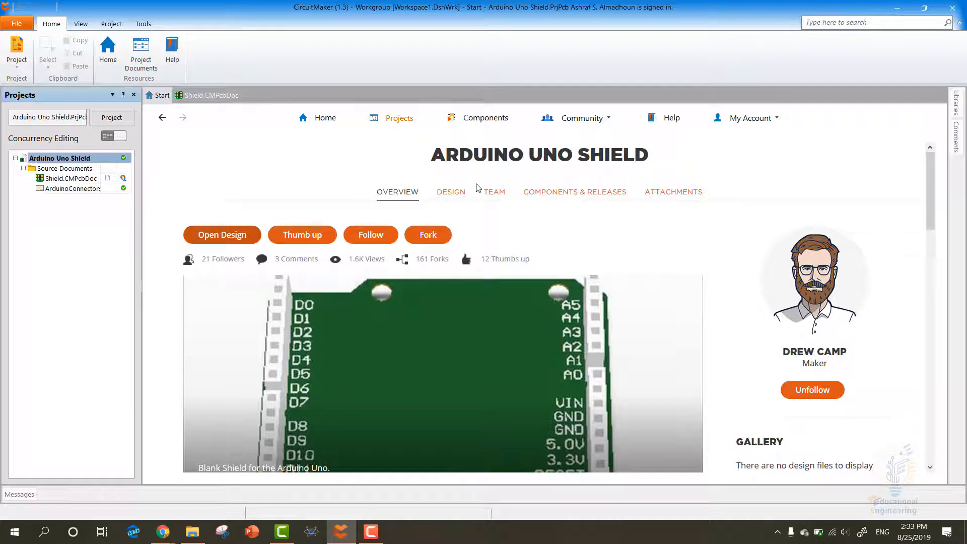
Search the community projects for "arduino shield template" and browse the matching templates.
{"action": "left_click", "coordinate": [399, 119]}
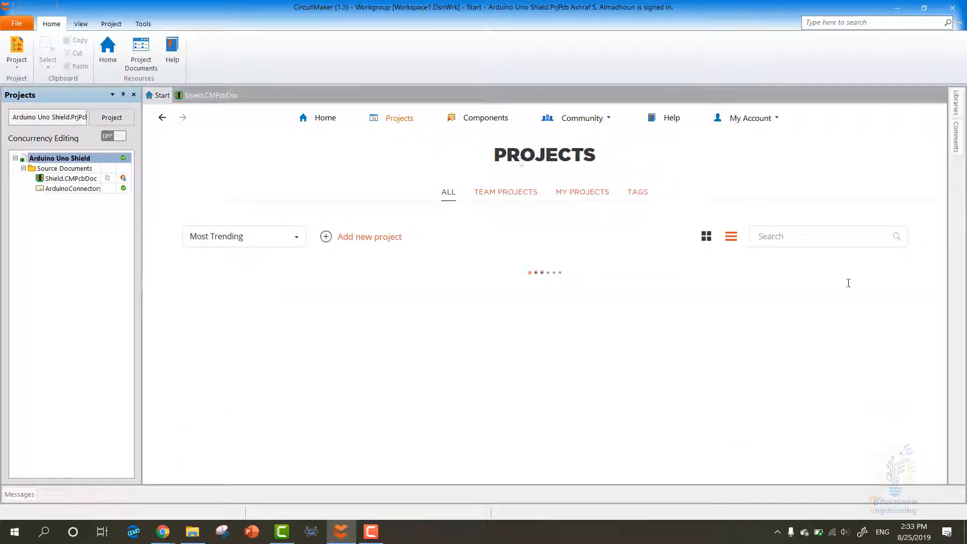
{"action": "type", "text": "ard"}
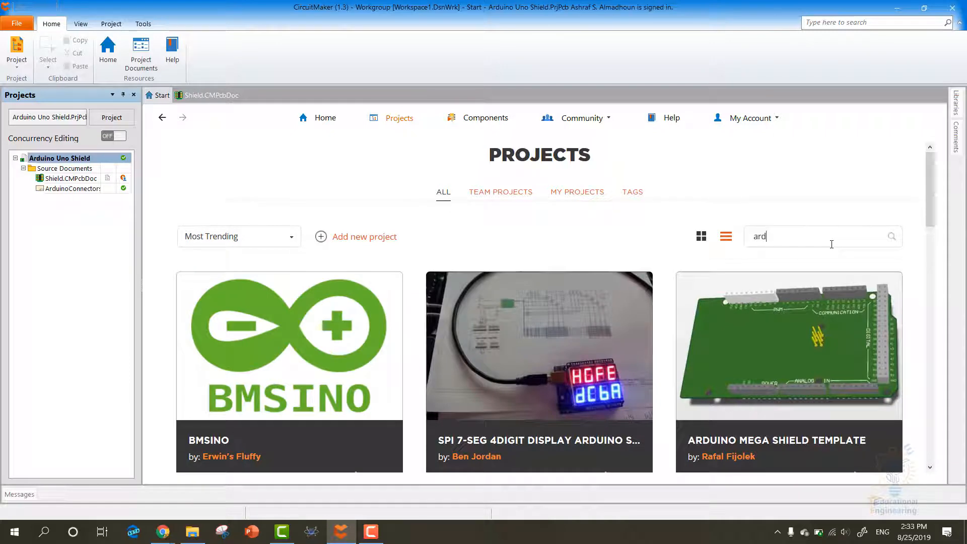
{"action": "type", "text": "uino shield template"}
{"action": "key", "text": "Return"}
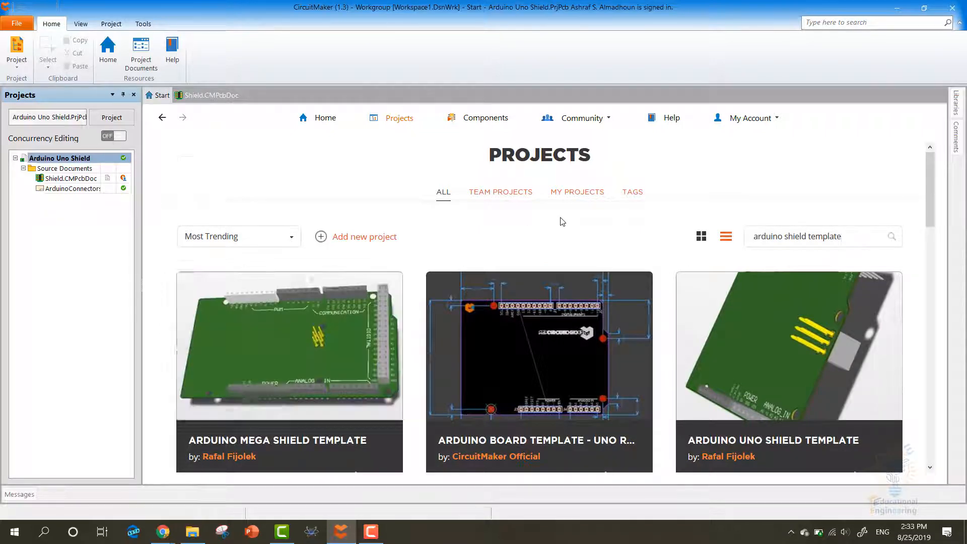
{"action": "scroll", "coordinate": [562, 222], "scroll_direction": "down", "scroll_amount": 6}
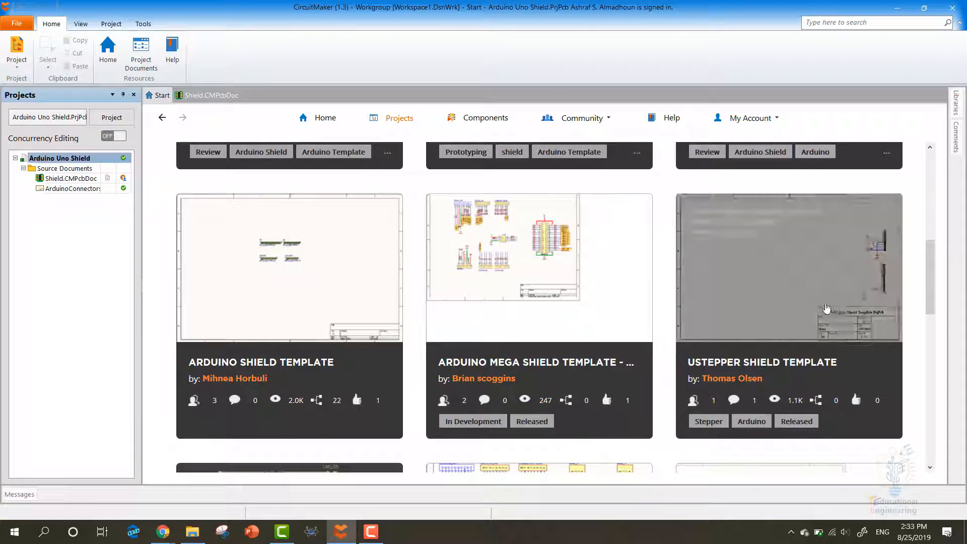
{"action": "scroll", "coordinate": [276, 282], "scroll_direction": "down", "scroll_amount": 7}
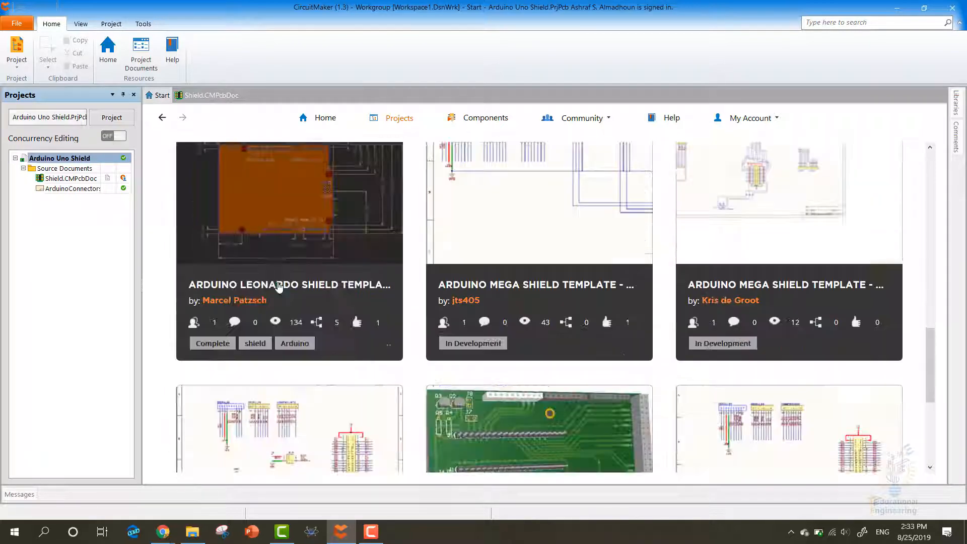
{"action": "scroll", "coordinate": [279, 286], "scroll_direction": "up", "scroll_amount": 5}
{"action": "scroll", "coordinate": [290, 245], "scroll_direction": "down", "scroll_amount": 3}
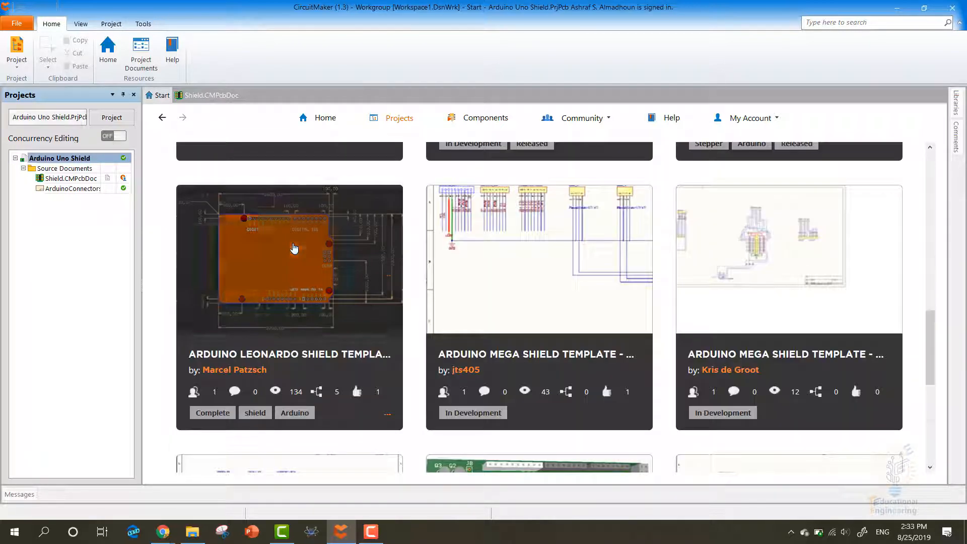
{"action": "scroll", "coordinate": [295, 248], "scroll_direction": "down", "scroll_amount": 5}
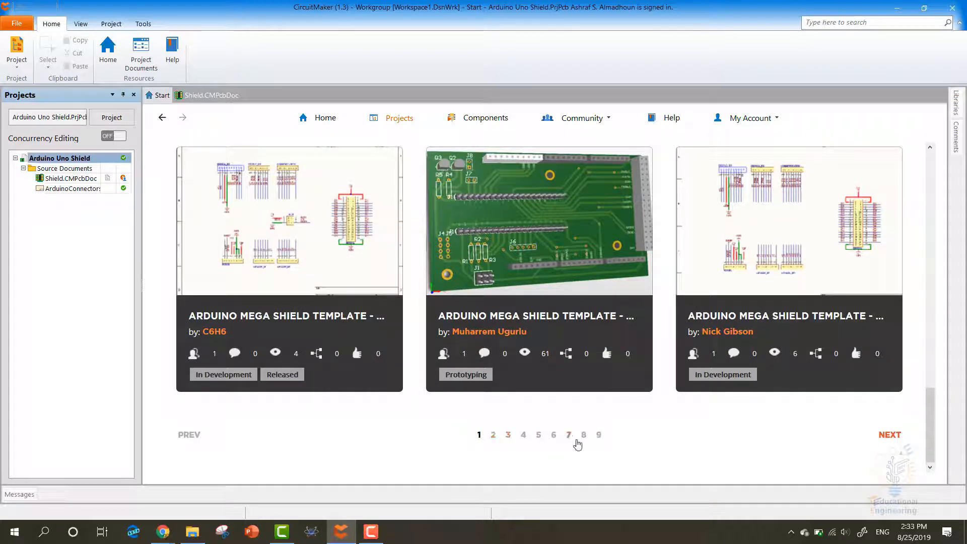
{"action": "scroll", "coordinate": [643, 442], "scroll_direction": "up", "scroll_amount": 15}
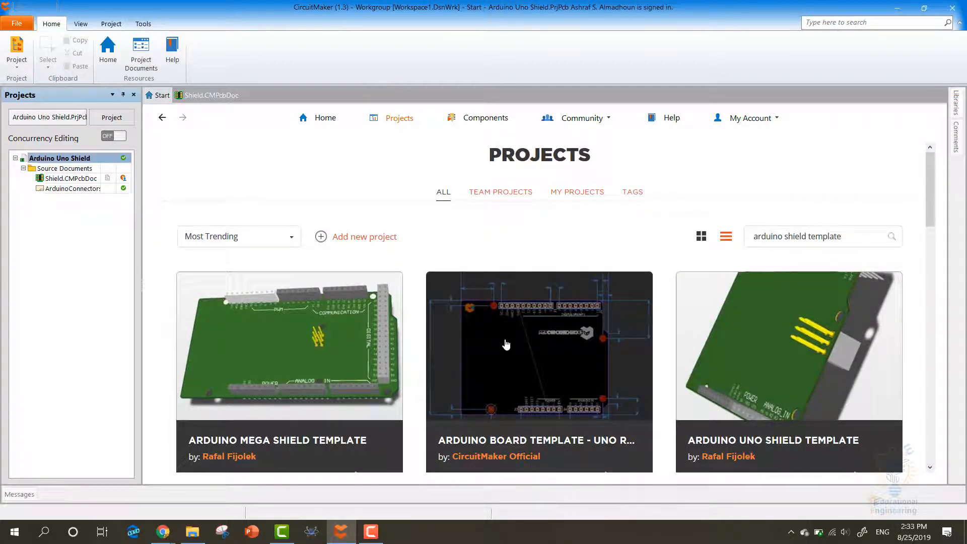
View the Shield PCB layout and the ArduinoConnectors schematic of the Arduino Uno Shield project.
{"action": "left_click", "coordinate": [206, 99]}
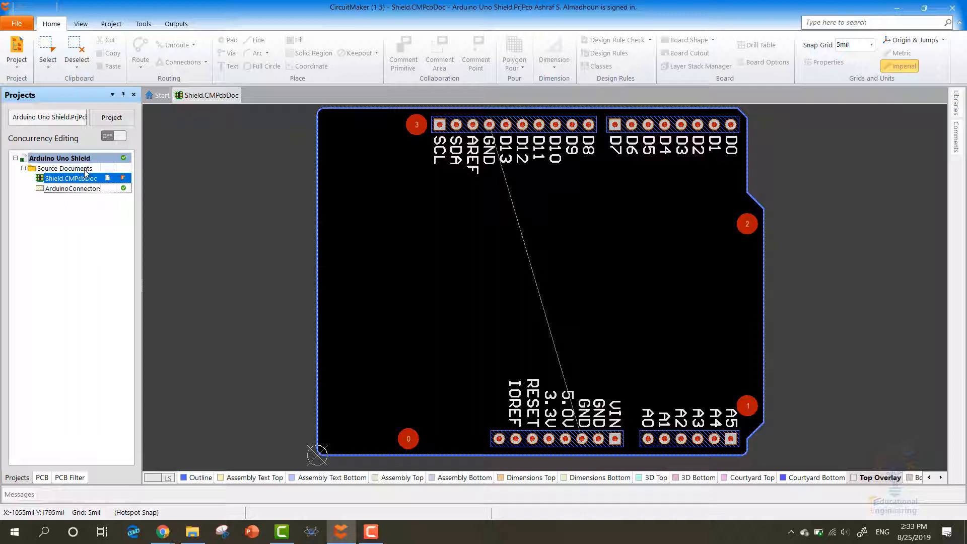
{"action": "double_click", "coordinate": [78, 189]}
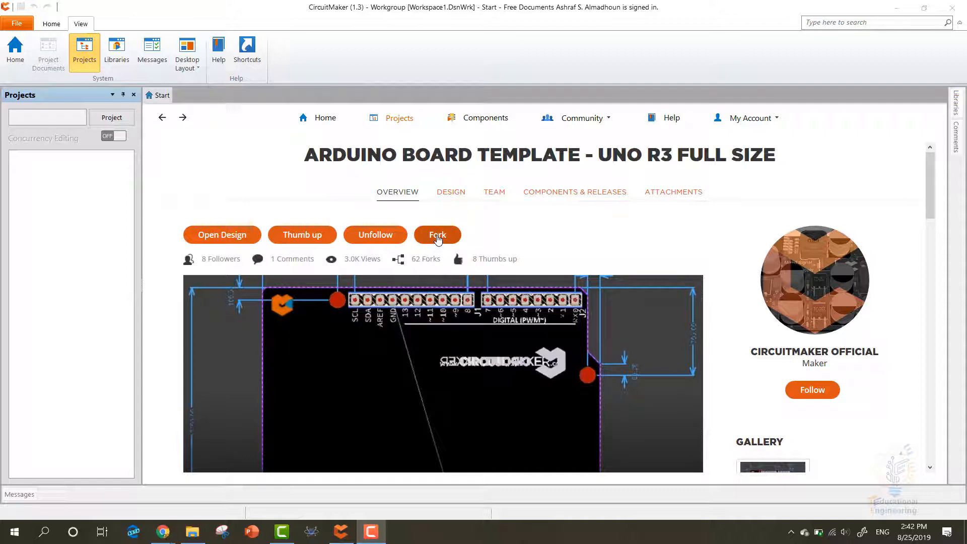
Fork the project as "Arduino Board Template - Uno R3 Full Size - Copy (63)" and open its design.
{"action": "left_click", "coordinate": [446, 235]}
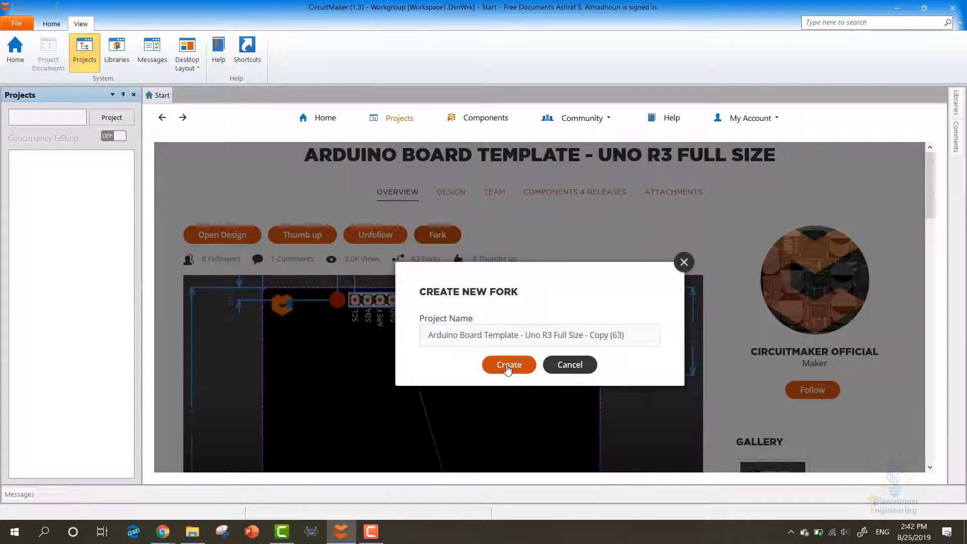
{"action": "left_click", "coordinate": [509, 366]}
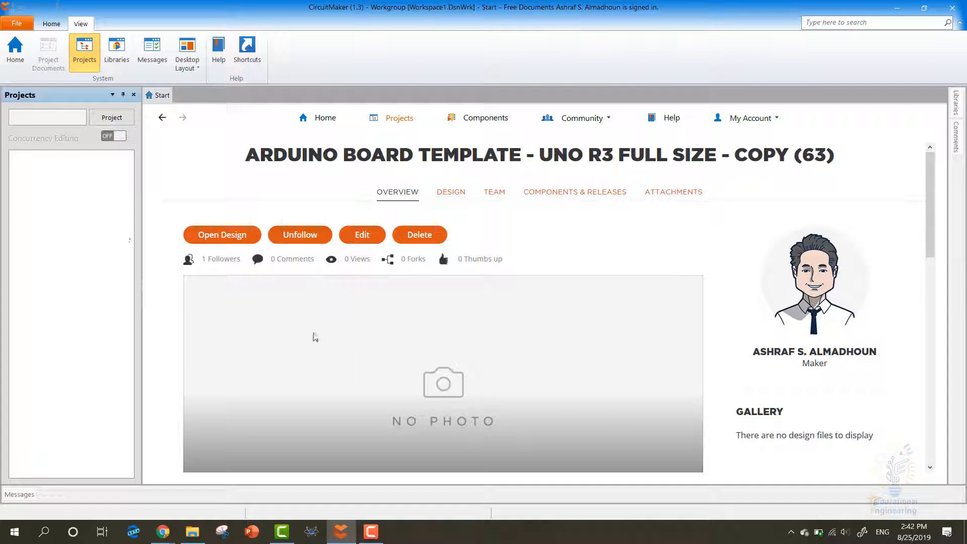
{"action": "left_click", "coordinate": [225, 236]}
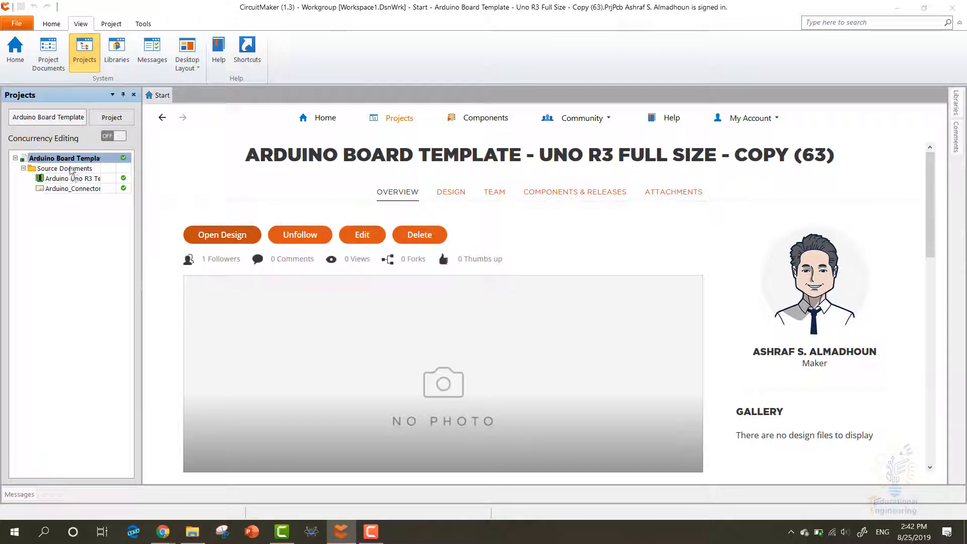
Open the Arduino_Connectors schematic and examine the pin labels of headers J1 to J4.
{"action": "double_click", "coordinate": [71, 188]}
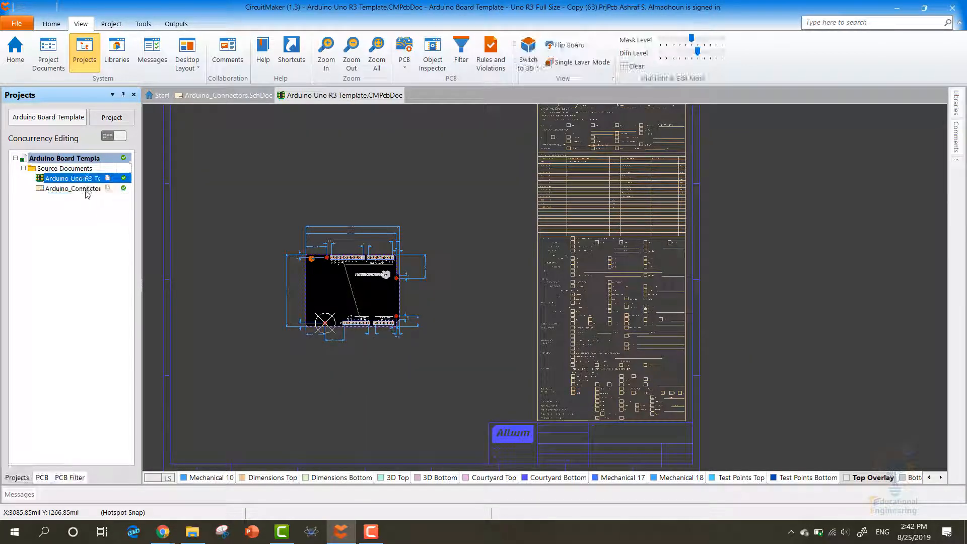
{"action": "left_click", "coordinate": [83, 190]}
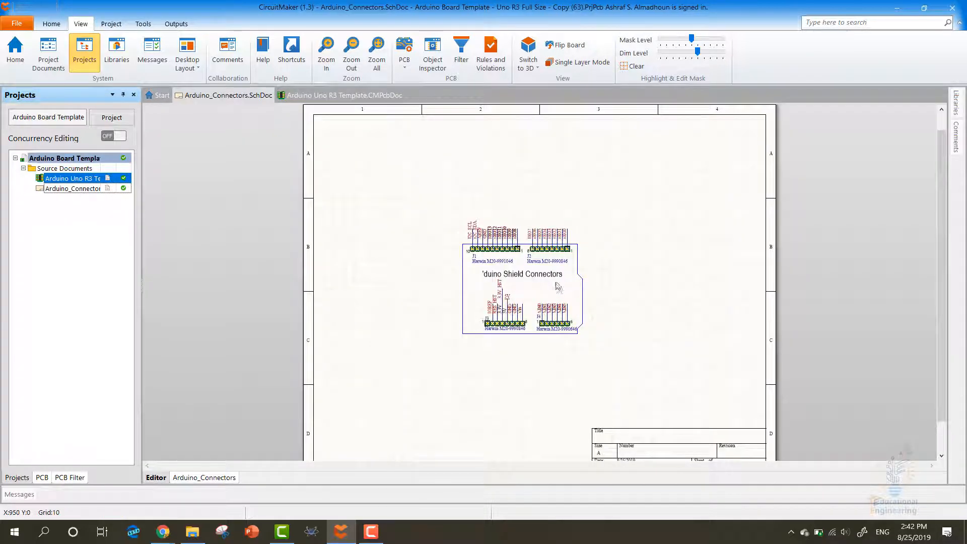
{"action": "scroll", "coordinate": [547, 288], "scroll_direction": "up", "scroll_amount": 5, "text": "ctrl"}
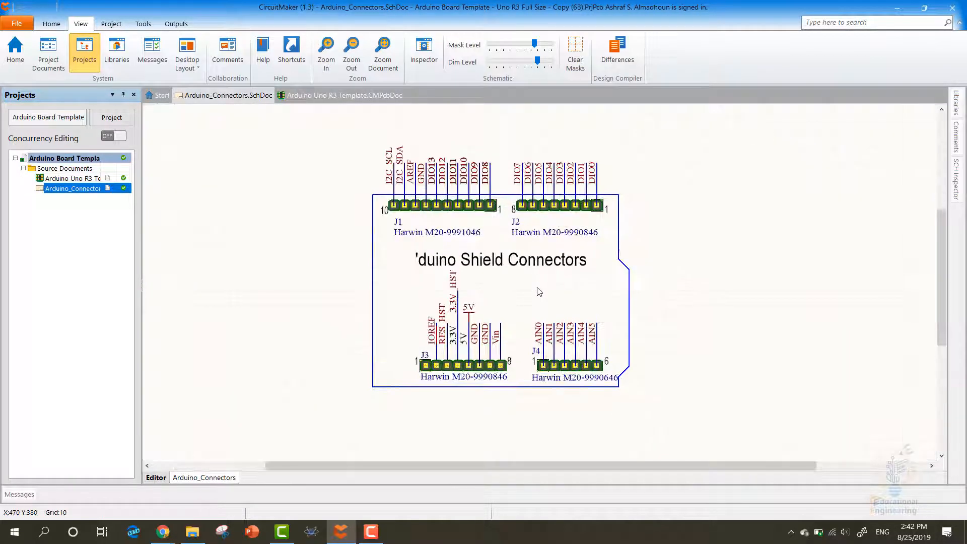
{"action": "scroll", "coordinate": [539, 291], "scroll_direction": "up", "scroll_amount": 2, "text": "ctrl"}
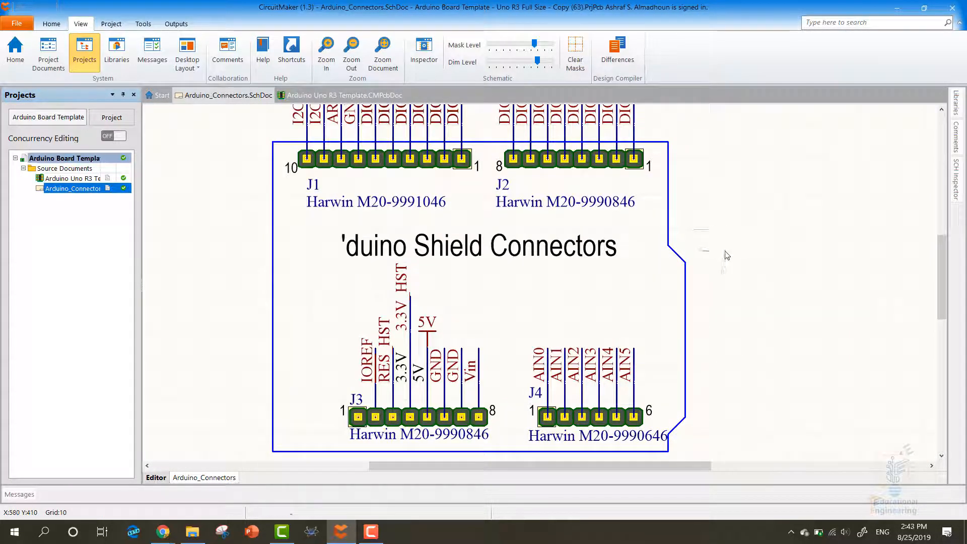
{"action": "key", "text": "space"}
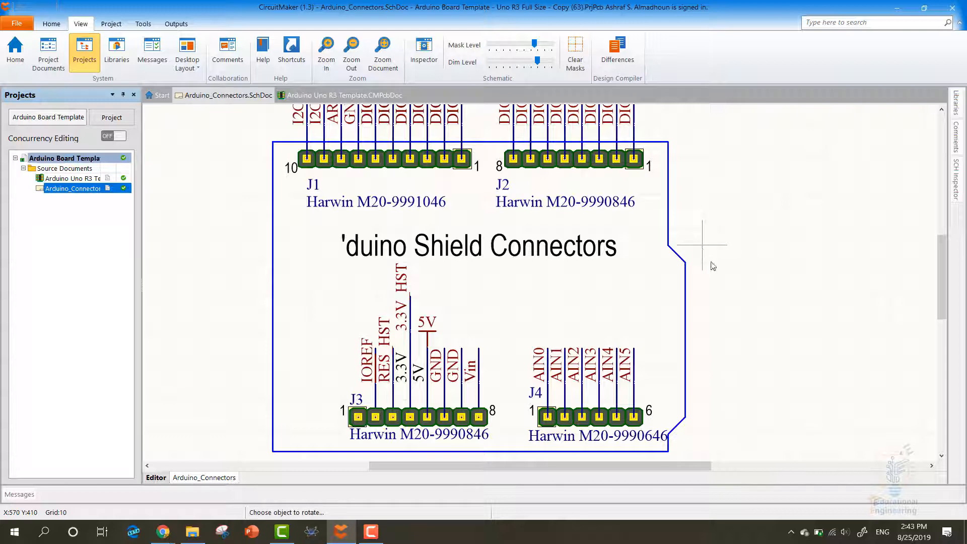
{"action": "scroll", "coordinate": [705, 266], "scroll_direction": "up", "scroll_amount": 1}
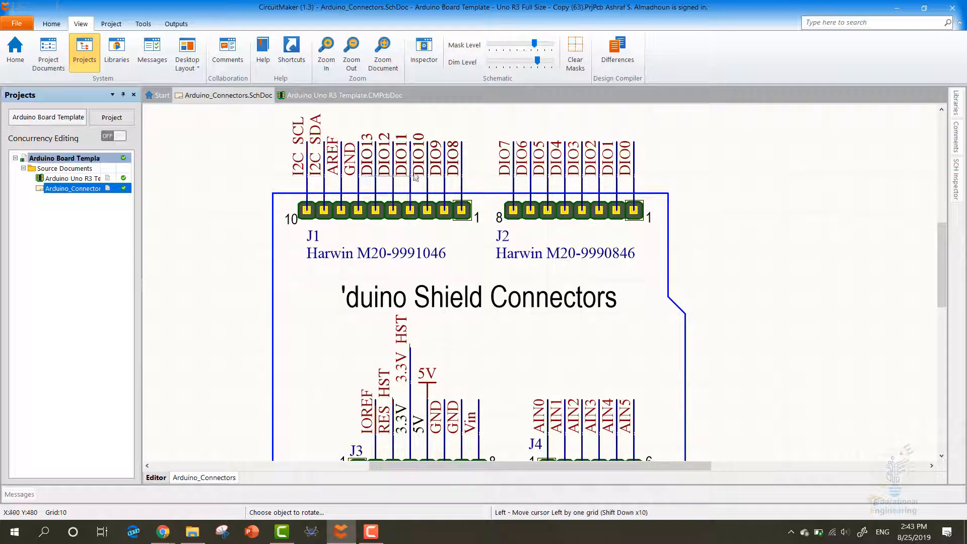
{"action": "scroll", "coordinate": [418, 283], "scroll_direction": "down", "scroll_amount": 2}
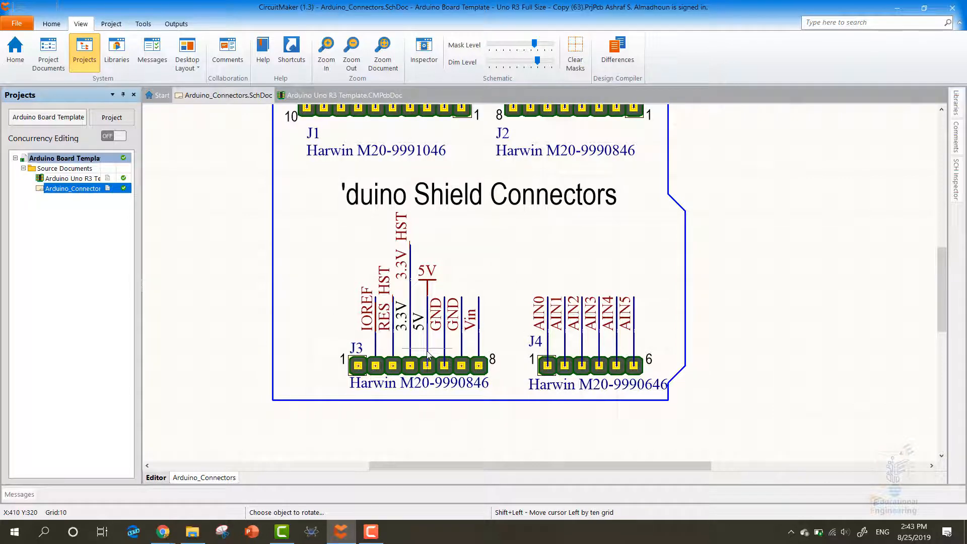
{"action": "scroll", "coordinate": [418, 333], "scroll_direction": "up", "scroll_amount": 1}
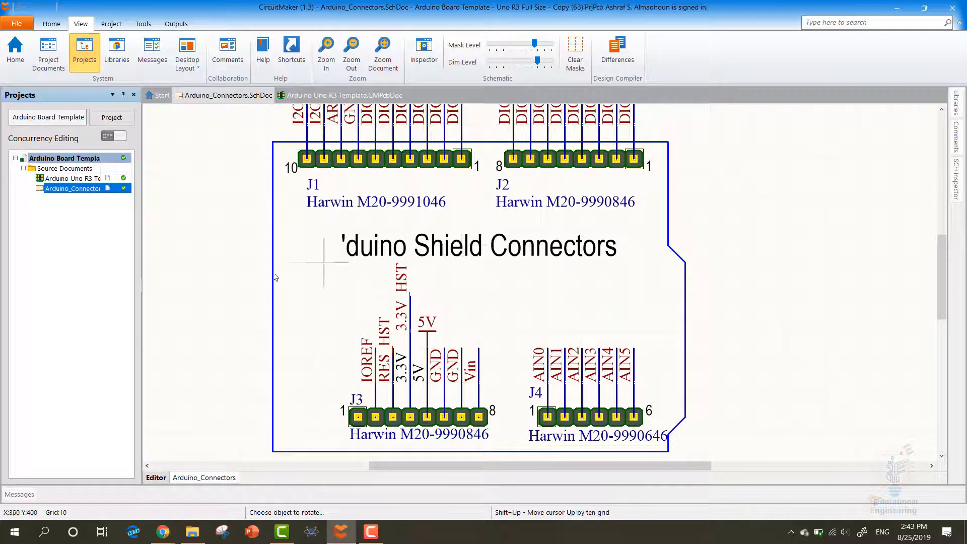
{"action": "scroll", "coordinate": [417, 309], "scroll_direction": "down", "scroll_amount": 1}
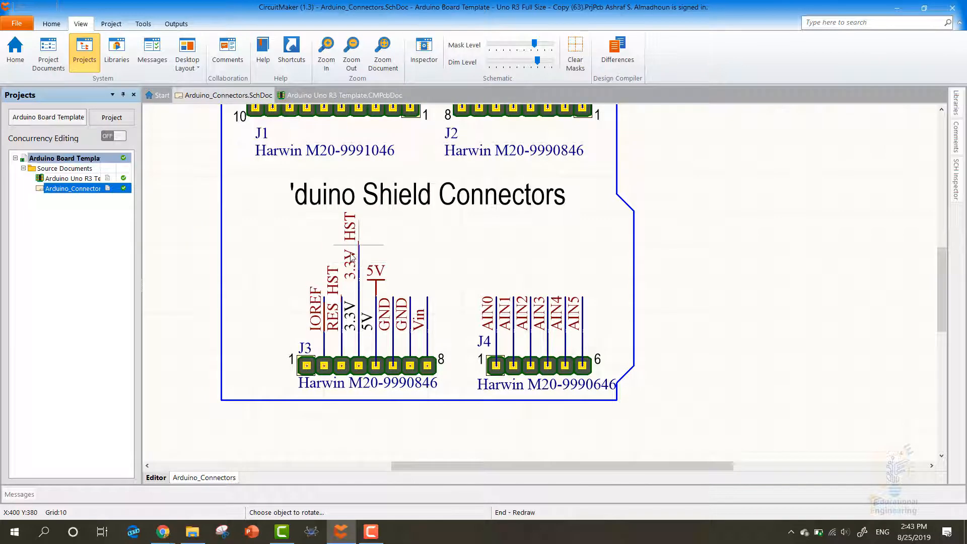
{"action": "right_click", "coordinate": [350, 253]}
Update the Favorites component library and view the object types the schematic inspector can include.
{"action": "left_click", "coordinate": [956, 106]}
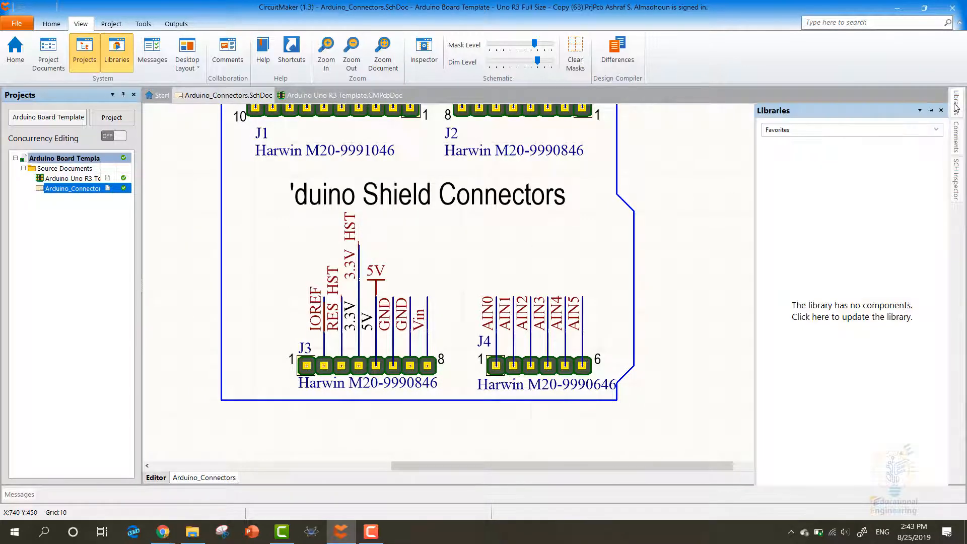
{"action": "left_click", "coordinate": [881, 309]}
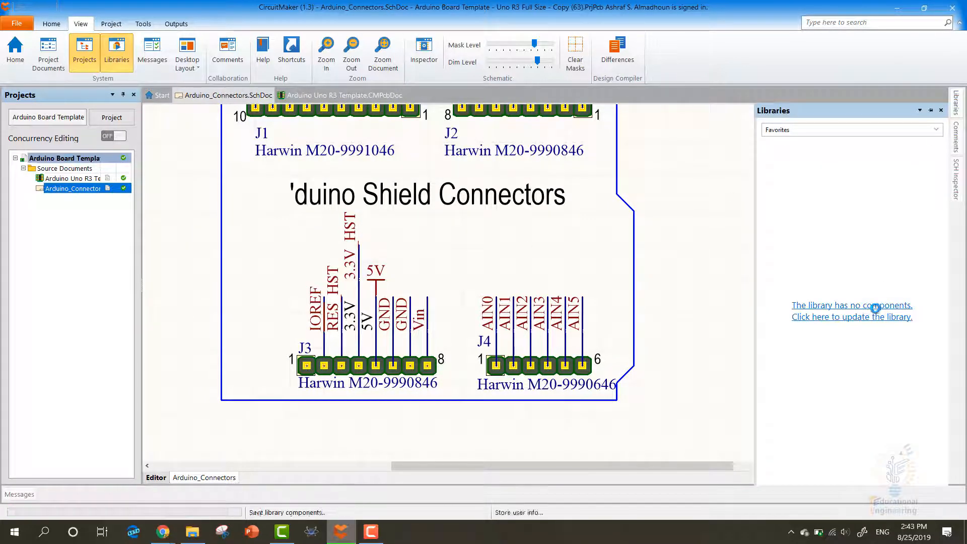
{"action": "left_click", "coordinate": [956, 179]}
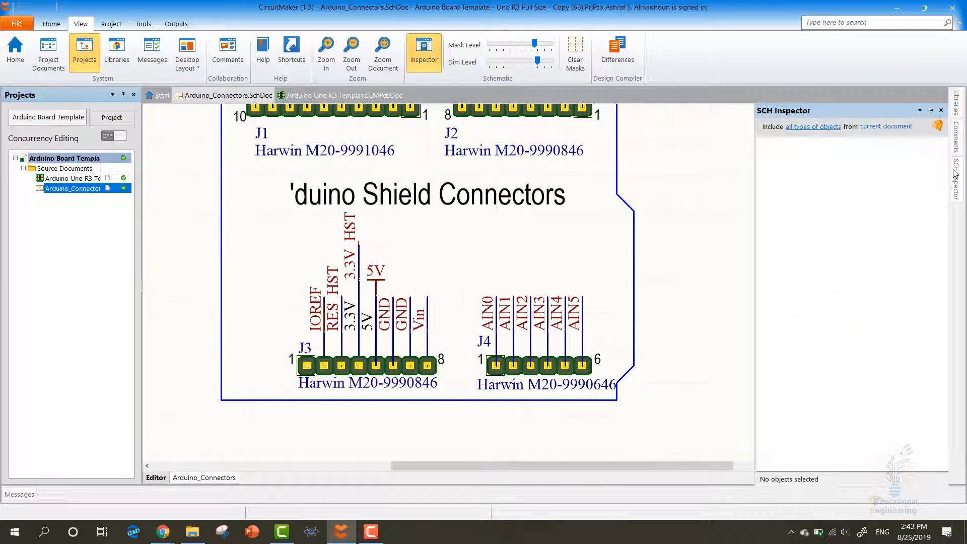
{"action": "left_click", "coordinate": [814, 127]}
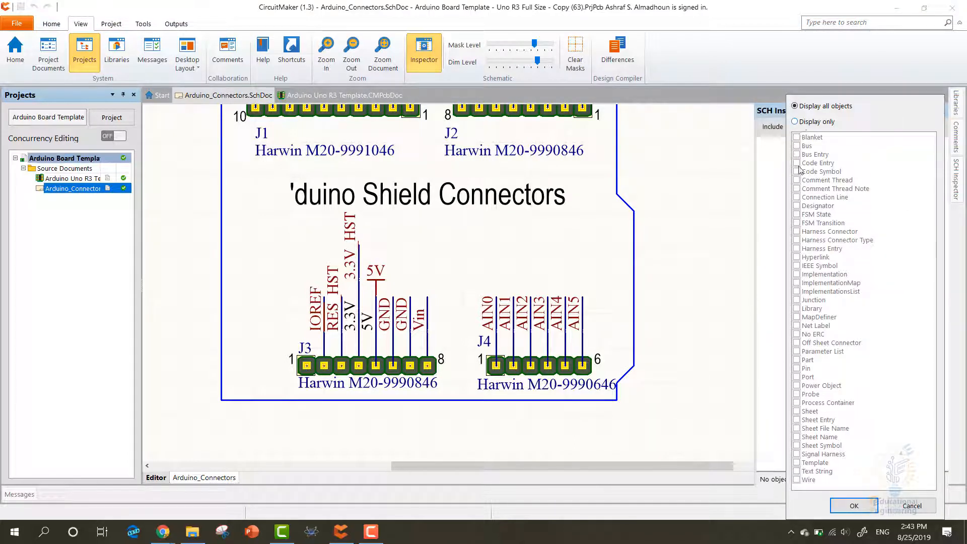
{"action": "left_click", "coordinate": [695, 204]}
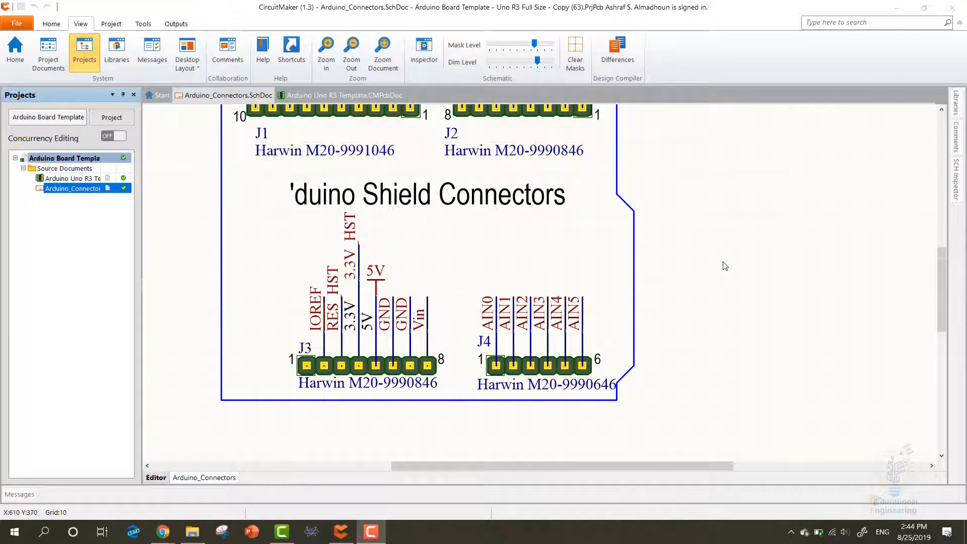
Start placing a component on the schematic and search the Octopart library for "lcd".
{"action": "scroll", "coordinate": [721, 262], "scroll_direction": "up", "scroll_amount": 3}
{"action": "right_click", "coordinate": [734, 240]}
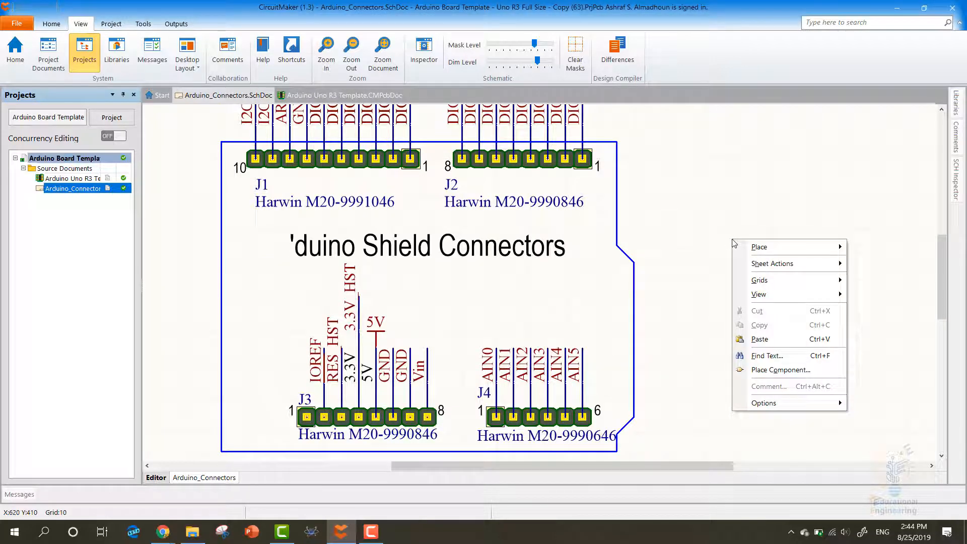
{"action": "mouse_move", "coordinate": [756, 252]}
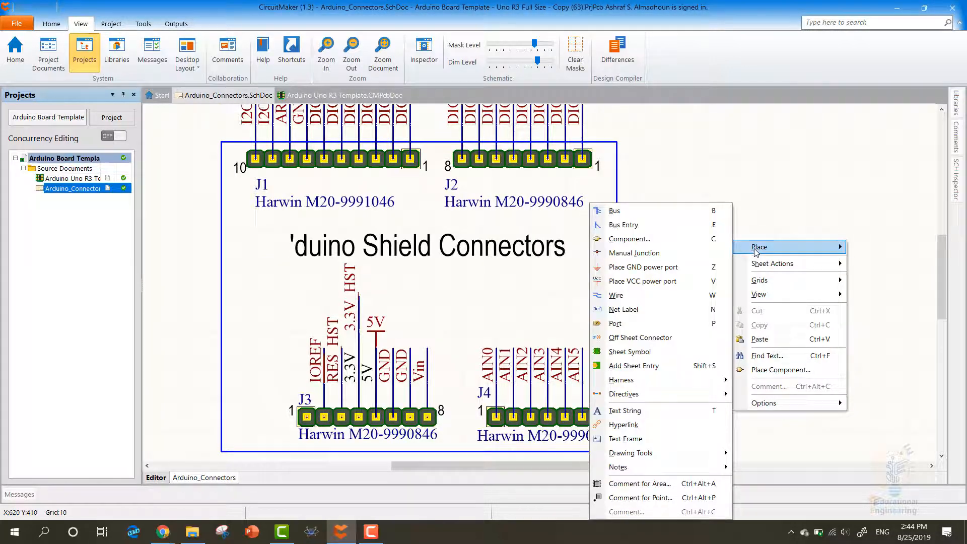
{"action": "left_click", "coordinate": [638, 239]}
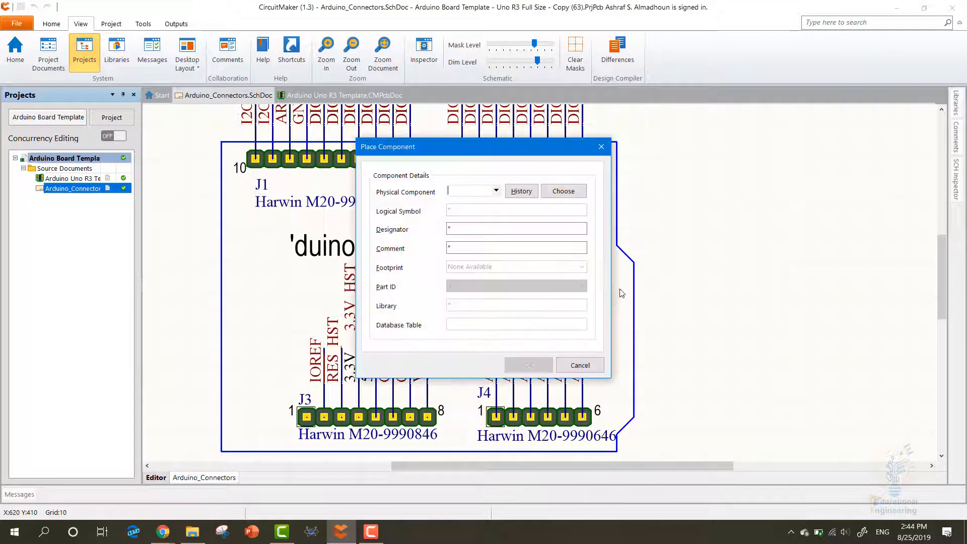
{"action": "left_click", "coordinate": [562, 192]}
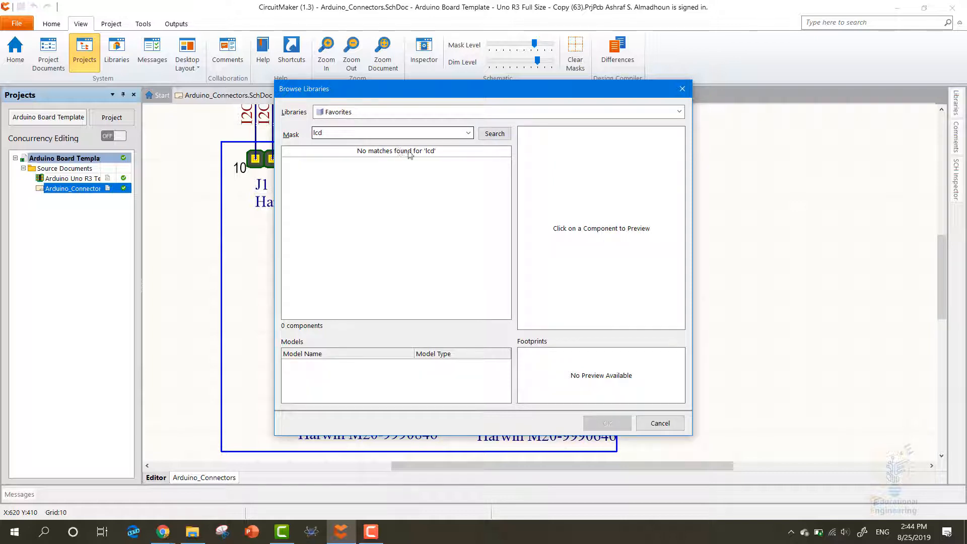
{"action": "left_click", "coordinate": [407, 112]}
{"action": "left_click", "coordinate": [373, 132]}
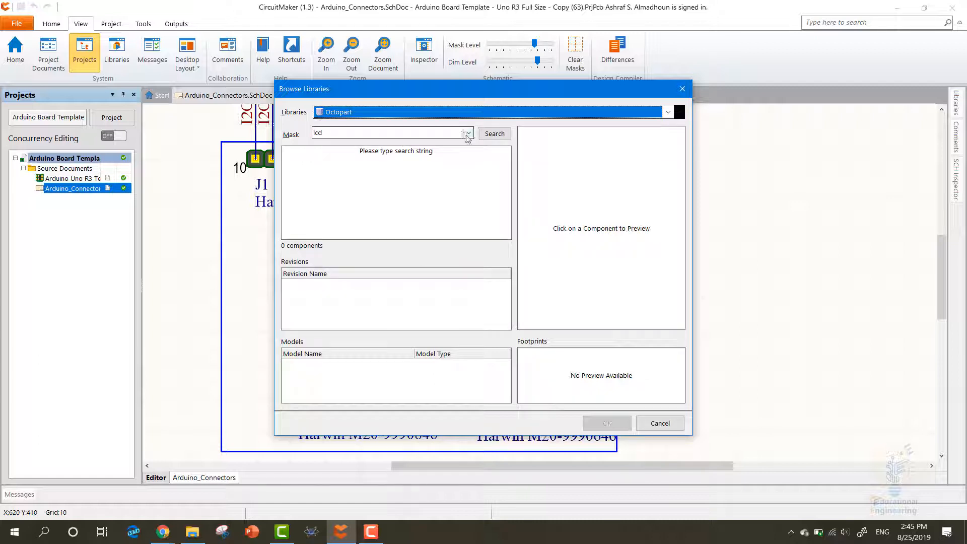
{"action": "left_click", "coordinate": [487, 132]}
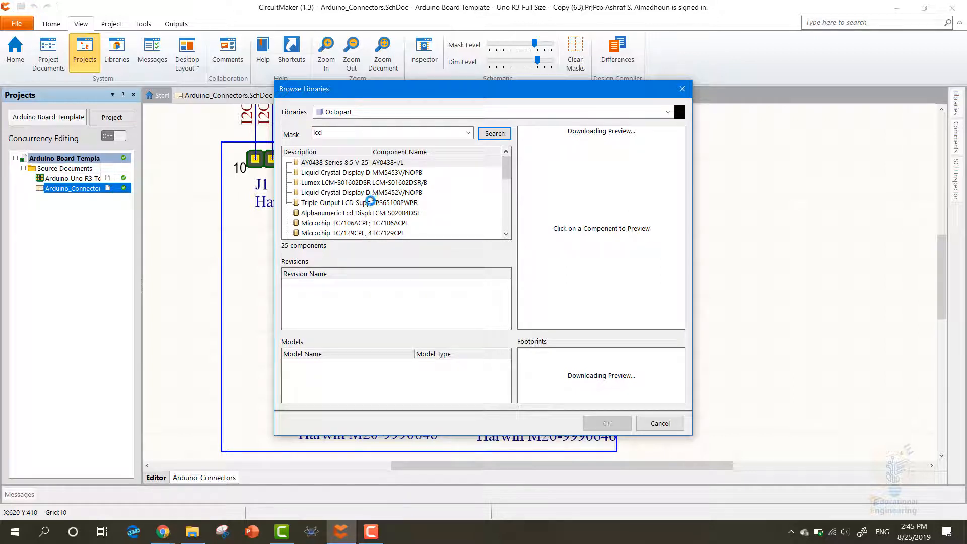
Browse the "lcd" search results in the Octopart library and examine the symbol and footprint previews of the candidate components.
{"action": "left_click", "coordinate": [395, 172]}
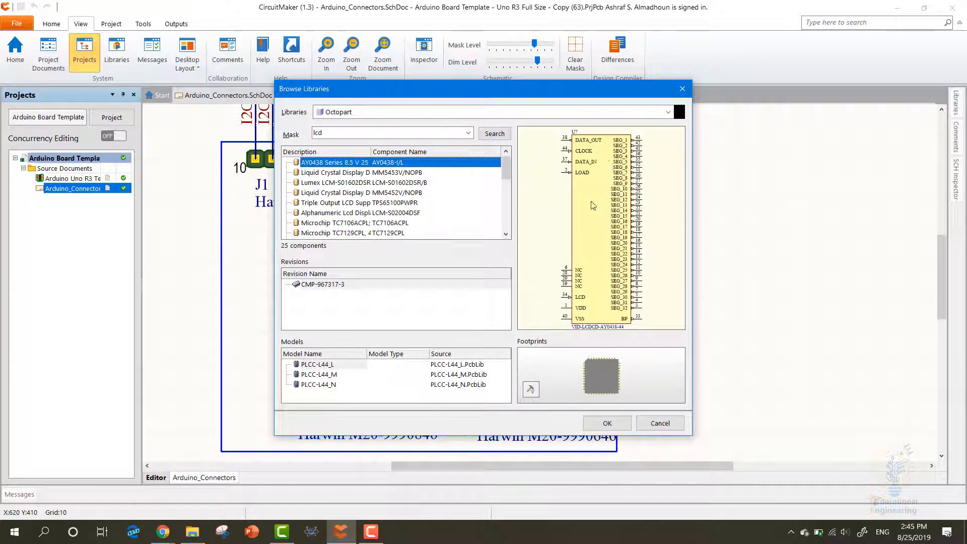
{"action": "left_click", "coordinate": [406, 174]}
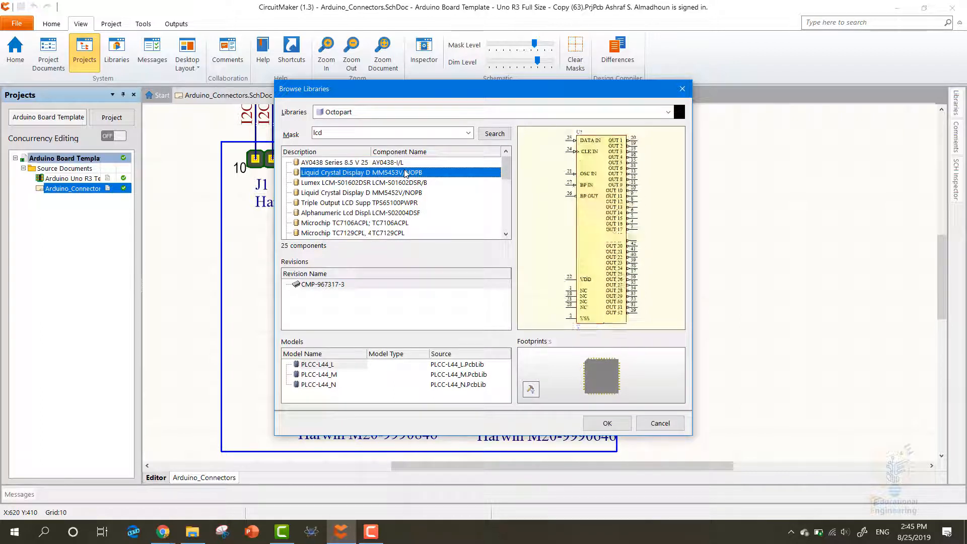
{"action": "left_click", "coordinate": [372, 202]}
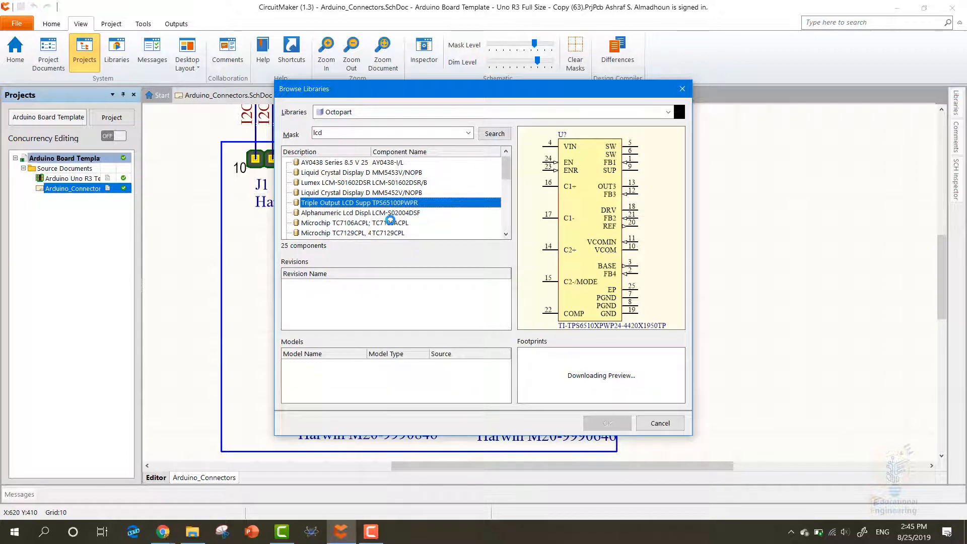
{"action": "scroll", "coordinate": [391, 219], "scroll_direction": "down", "scroll_amount": 1}
{"action": "left_click_drag", "start_coordinate": [503, 186], "coordinate": [504, 224]}
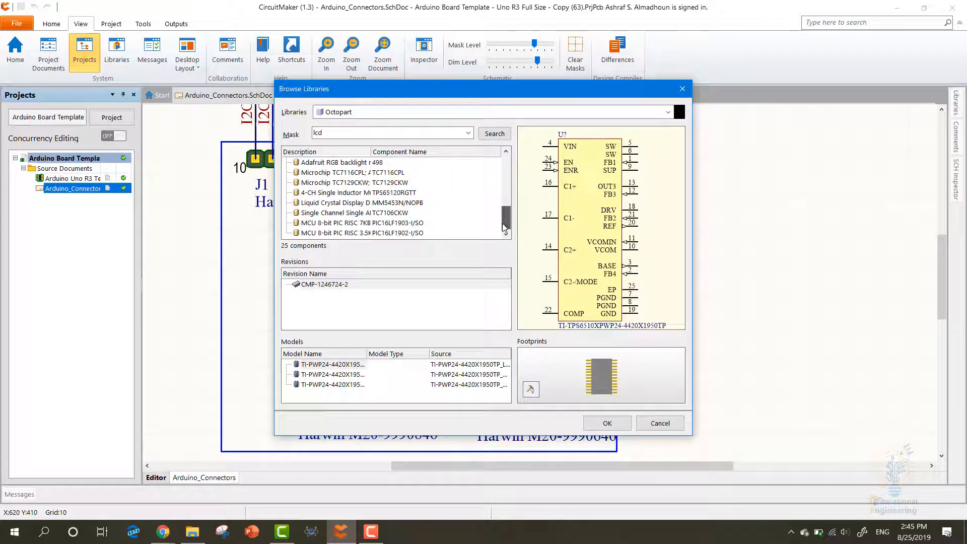
{"action": "left_click", "coordinate": [388, 206]}
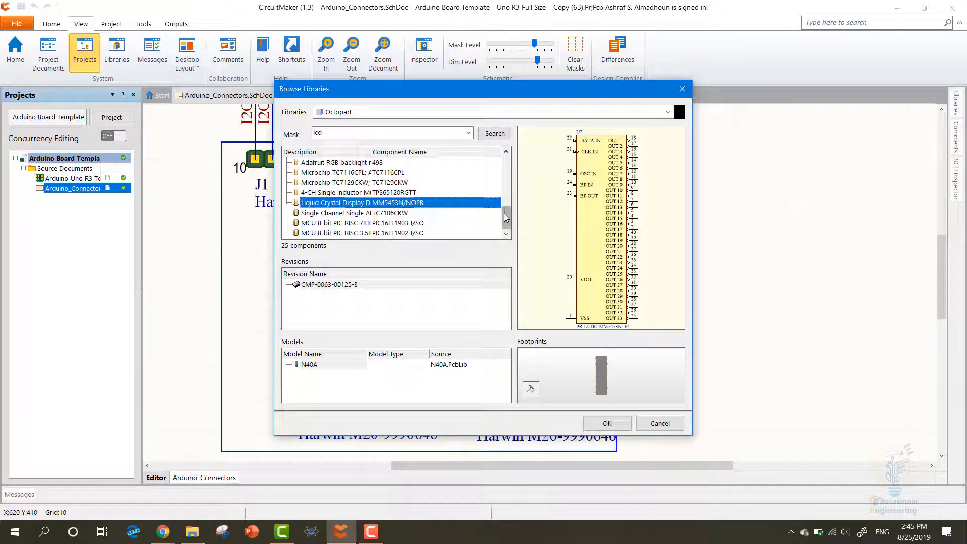
{"action": "left_click_drag", "start_coordinate": [506, 222], "coordinate": [513, 160]}
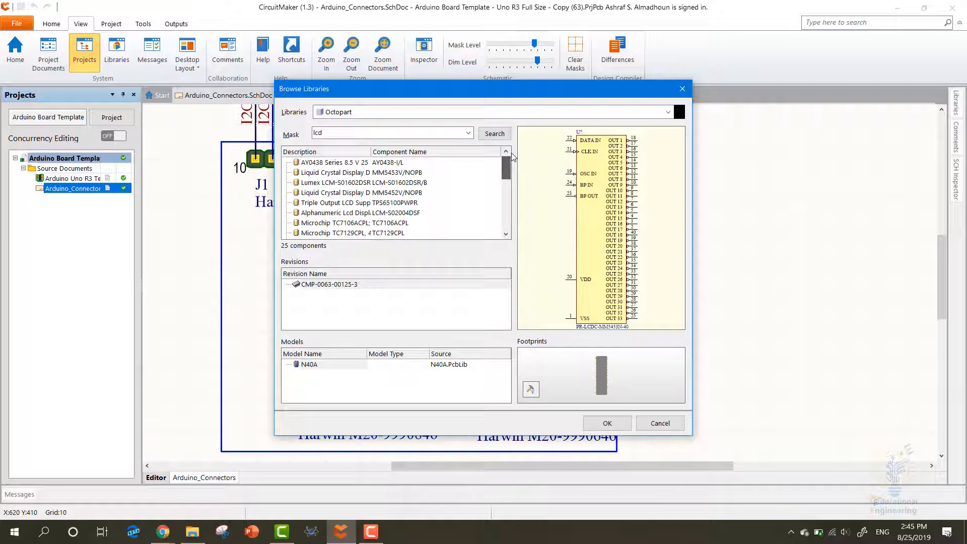
{"action": "left_click", "coordinate": [401, 193]}
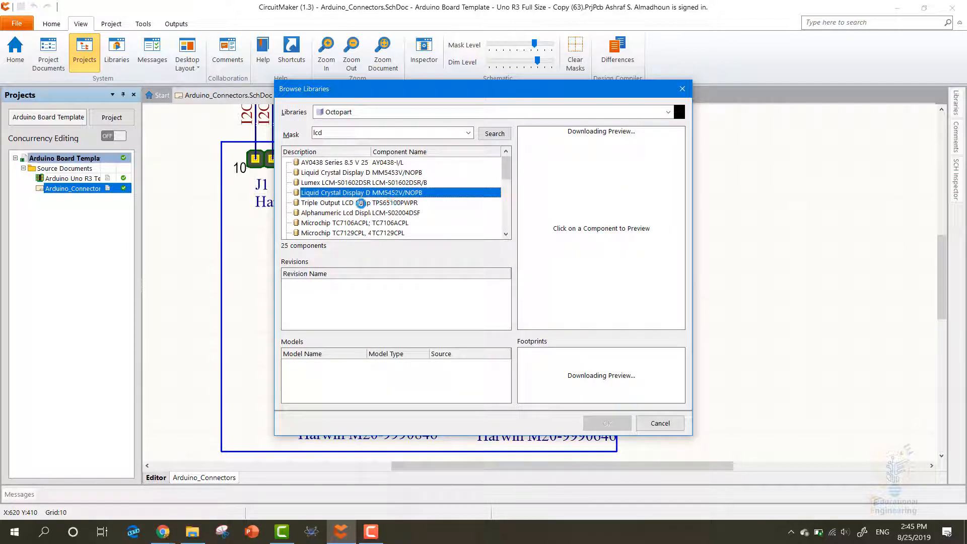
{"action": "left_click", "coordinate": [371, 204]}
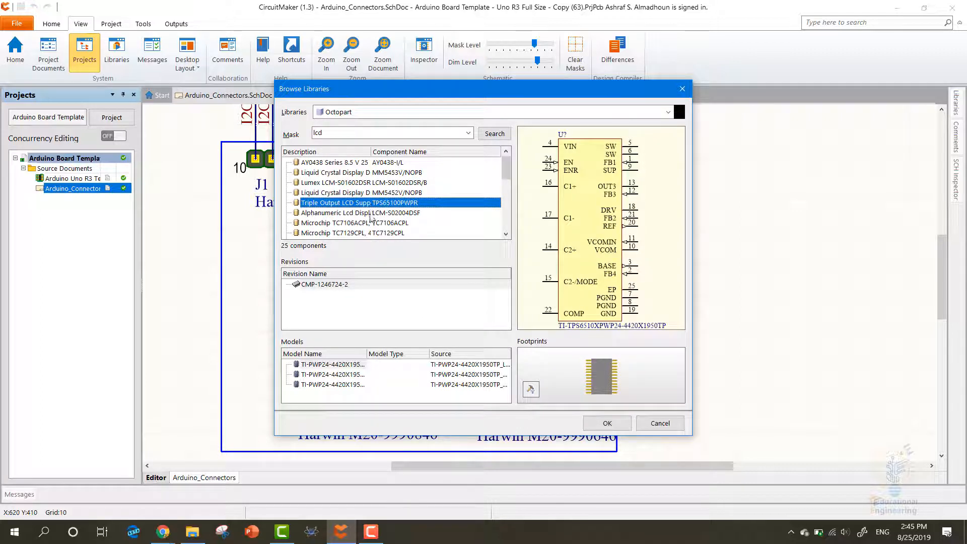
{"action": "left_click", "coordinate": [371, 214]}
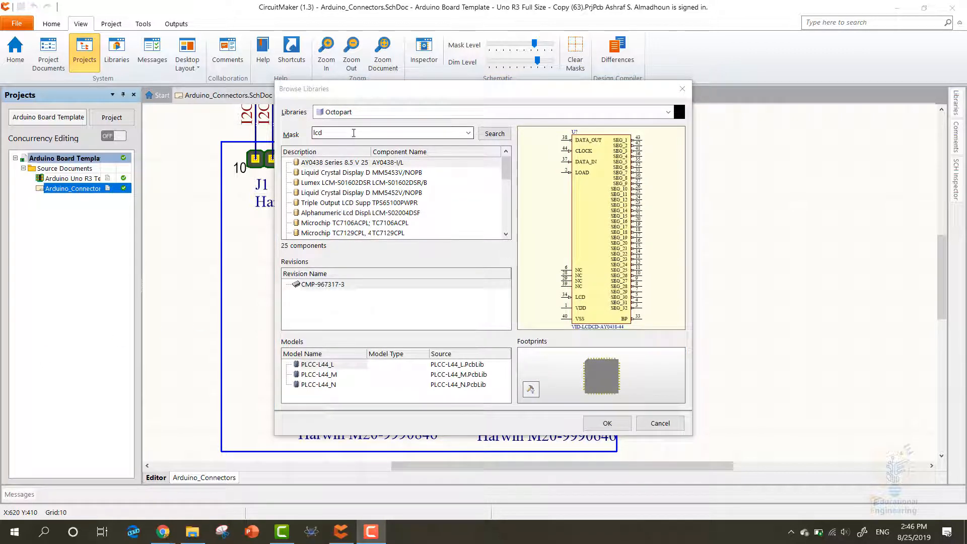
Search the Octopart library for "lcd header" and choose the Adafruit Standard LCD component 198.
{"action": "left_click", "coordinate": [355, 131]}
{"action": "type", "text": "header"}
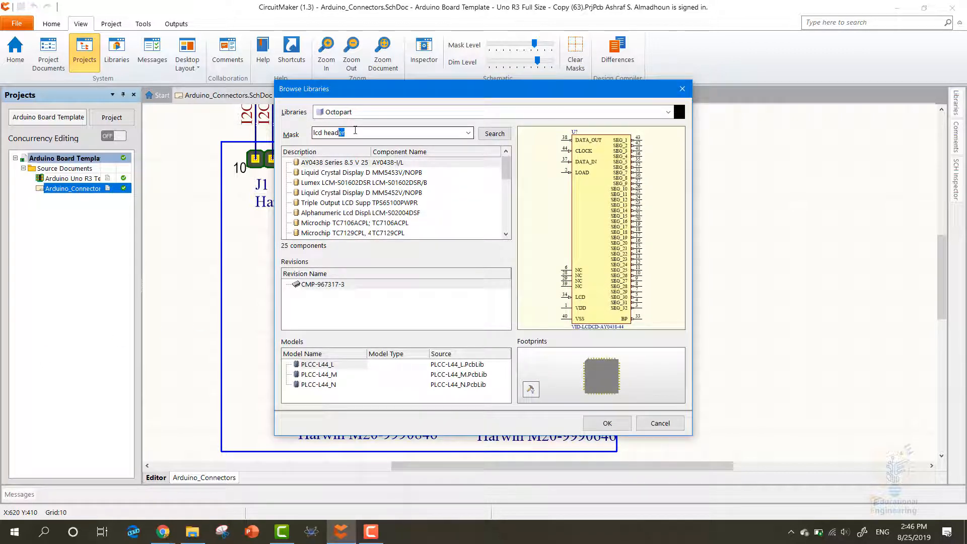
{"action": "key", "text": "Return"}
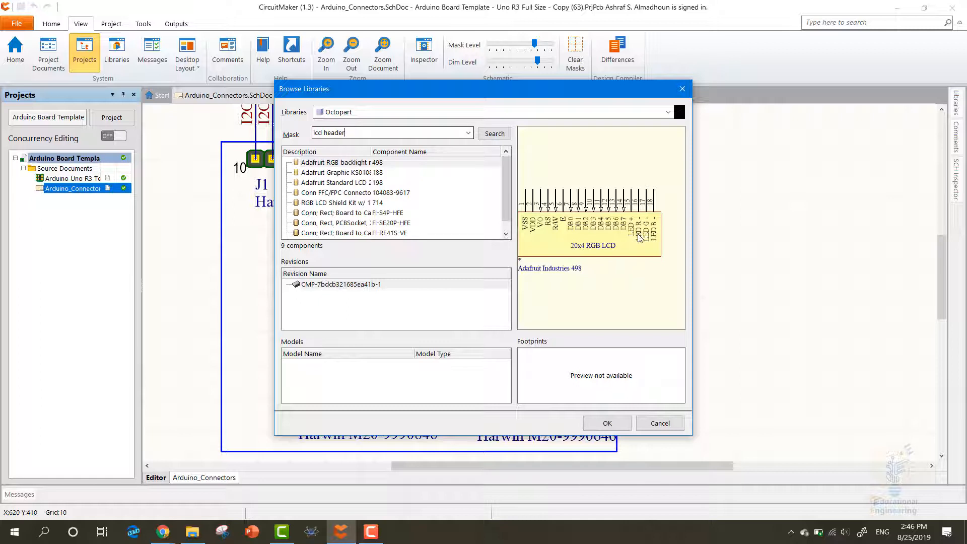
{"action": "left_click", "coordinate": [356, 173]}
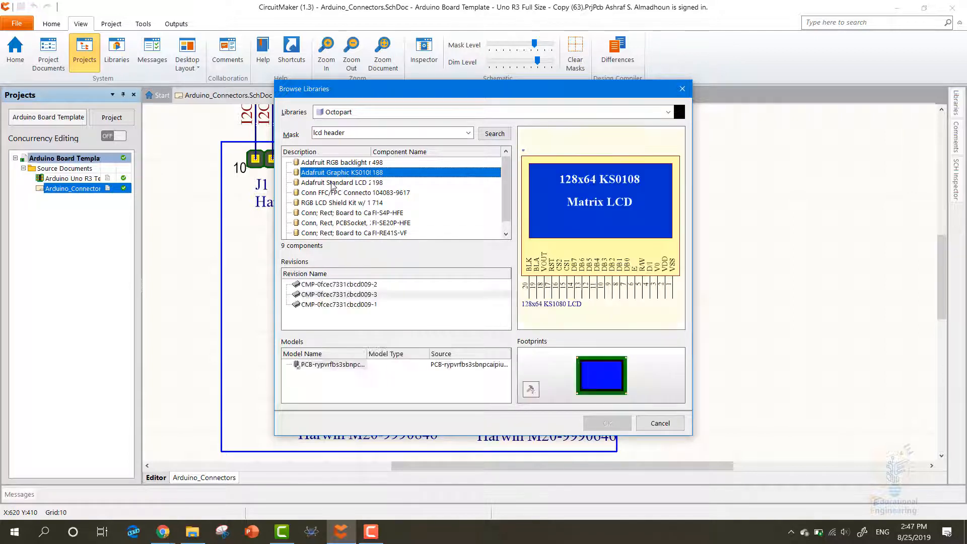
{"action": "left_click", "coordinate": [356, 183]}
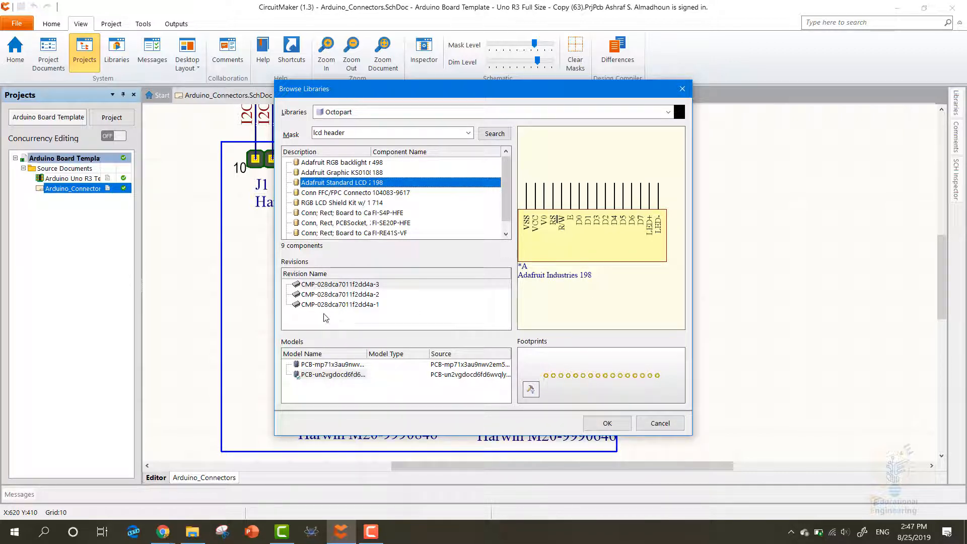
{"action": "left_click", "coordinate": [610, 424]}
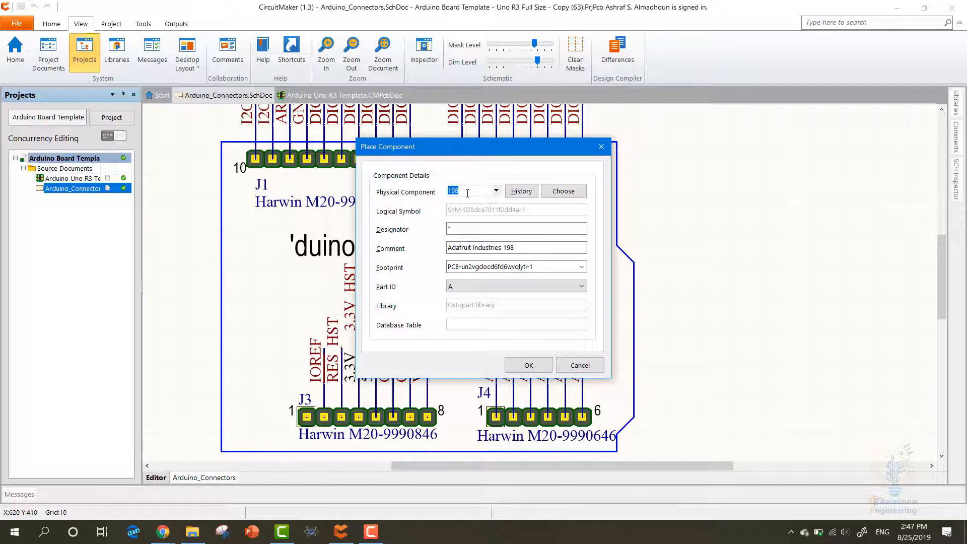
Place the Adafruit Industries 198 LCD symbol in the empty area above headers J1 and J2.
{"action": "left_click", "coordinate": [540, 371]}
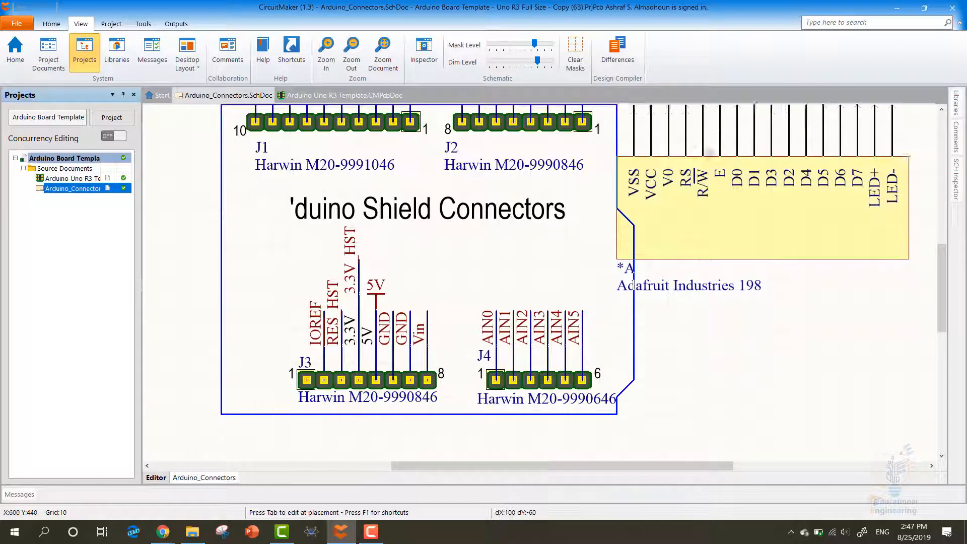
{"action": "scroll", "coordinate": [710, 152], "scroll_direction": "down", "scroll_amount": 3}
{"action": "scroll", "coordinate": [591, 275], "scroll_direction": "up", "scroll_amount": 5}
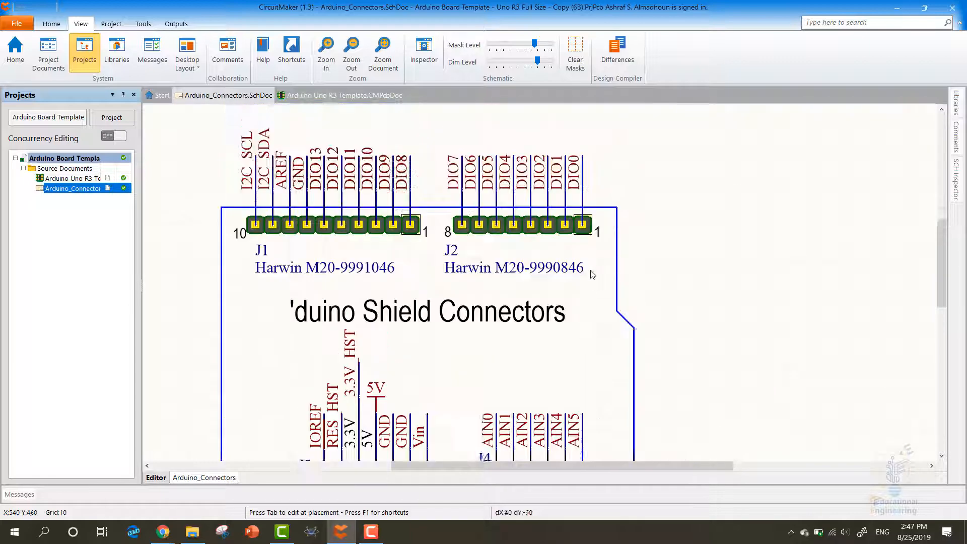
{"action": "scroll", "coordinate": [593, 275], "scroll_direction": "up", "scroll_amount": 3}
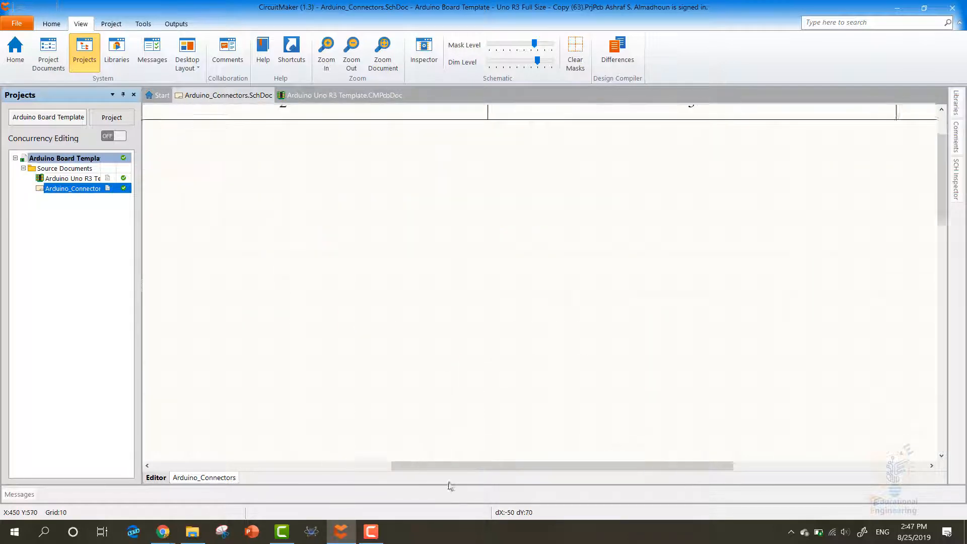
{"action": "key", "text": "Escape"}
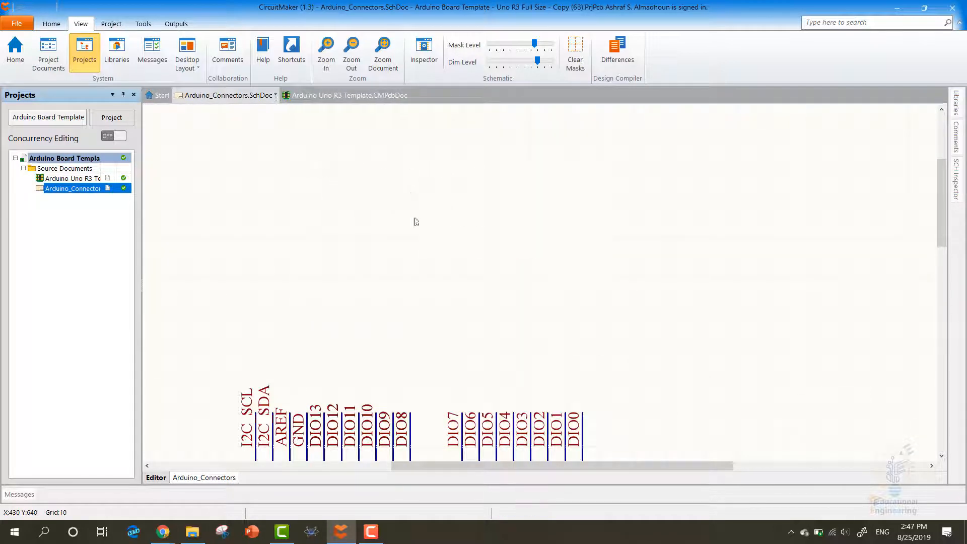
{"action": "right_click", "coordinate": [603, 169]}
{"action": "left_click", "coordinate": [532, 323]}
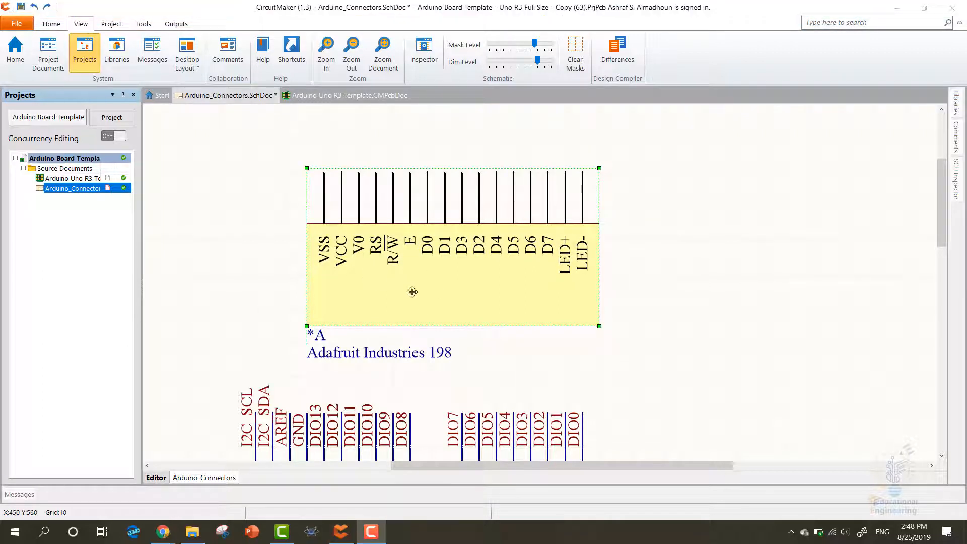
Rotate the LCD symbol 180° so its pins face the headers, and move it so pin LED- lines up with DIO7.
{"action": "left_click", "coordinate": [412, 277]}
{"action": "key", "text": "space"}
{"action": "key", "text": "space"}
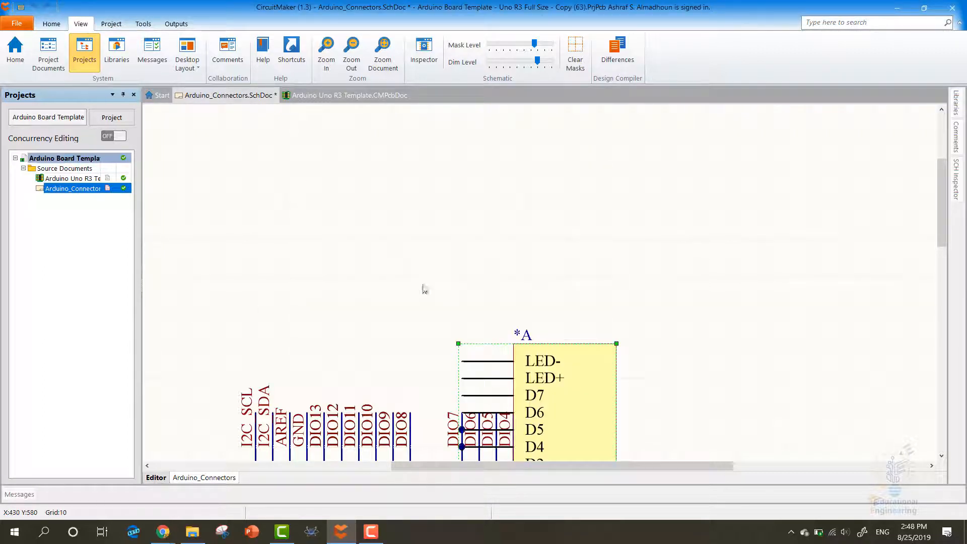
{"action": "left_click_drag", "start_coordinate": [562, 383], "coordinate": [534, 269]}
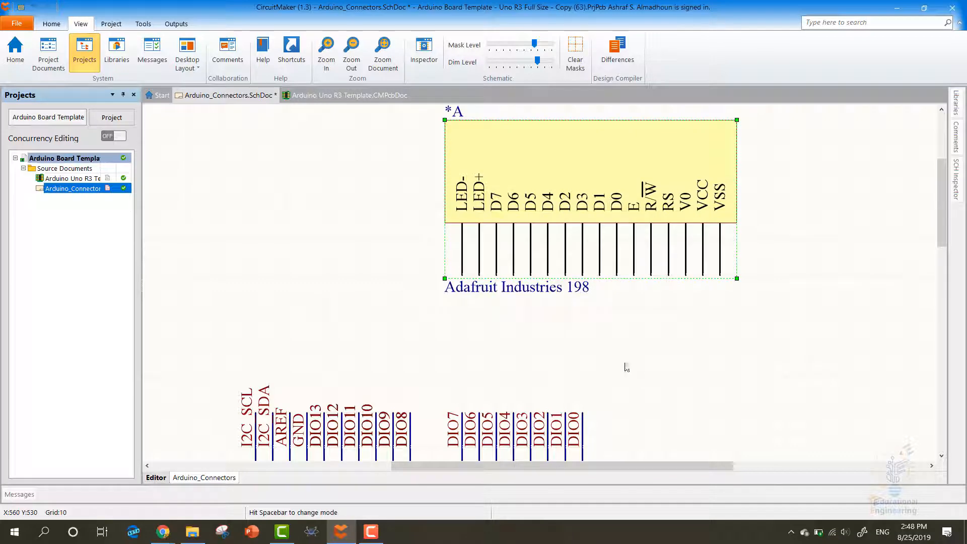
{"action": "scroll", "coordinate": [650, 399], "scroll_direction": "down", "scroll_amount": 1}
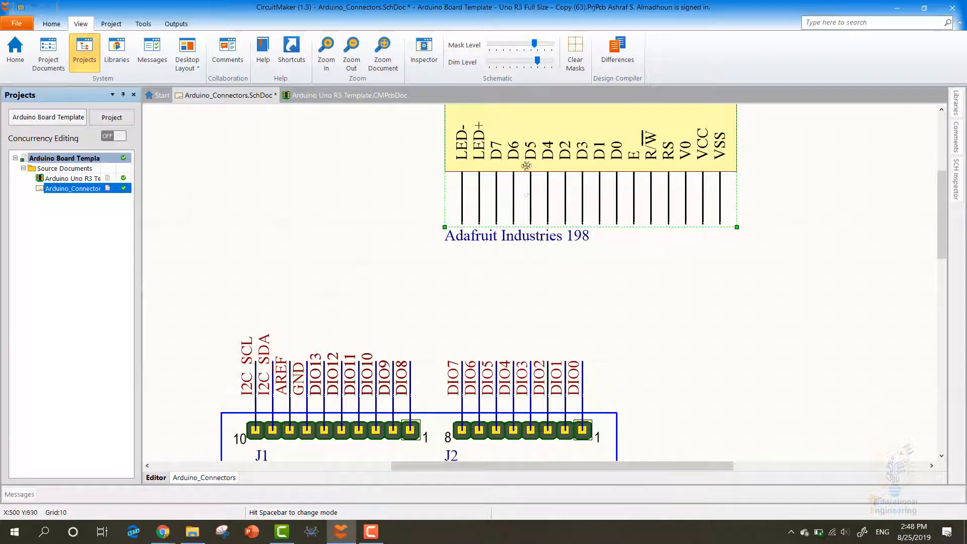
{"action": "left_click_drag", "start_coordinate": [533, 151], "coordinate": [535, 249]}
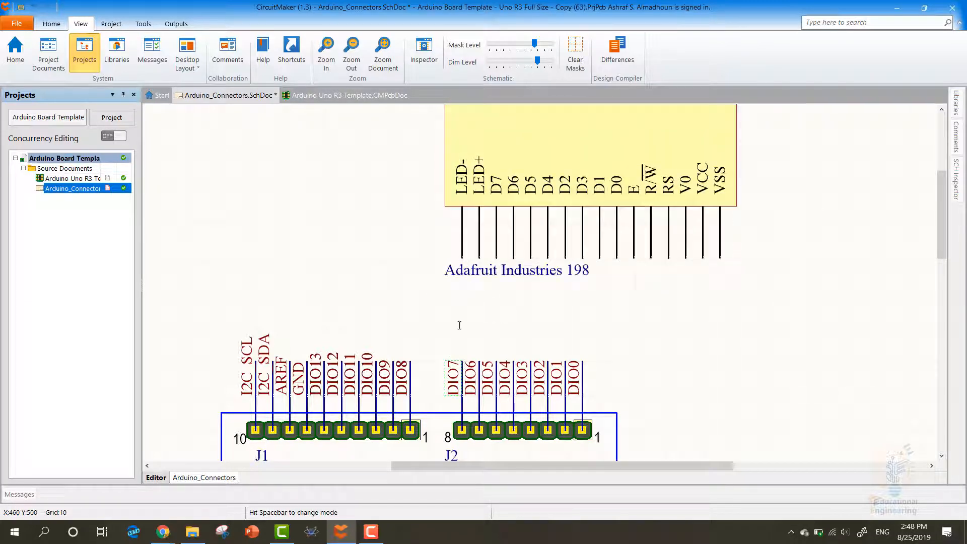
Wire the LCD pins LED-, LED+, D7 and D6 to DIO7, DIO6, DIO5 and DIO4 of header J2.
{"action": "right_click", "coordinate": [432, 293]}
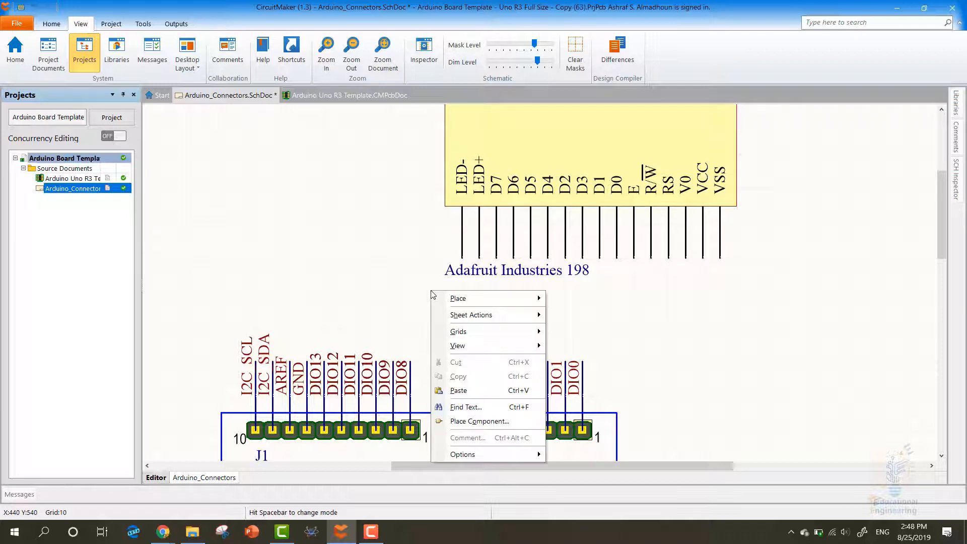
{"action": "mouse_move", "coordinate": [465, 301]}
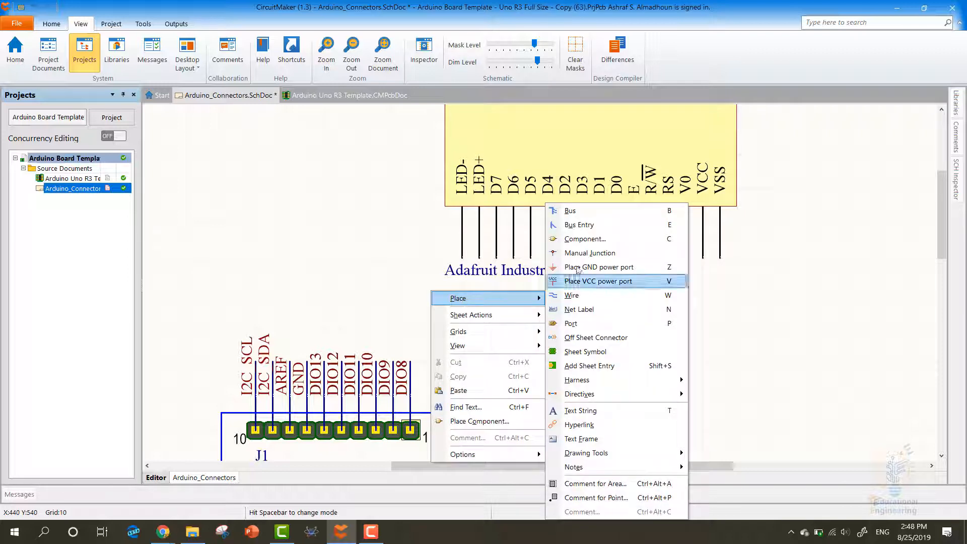
{"action": "left_click", "coordinate": [575, 295]}
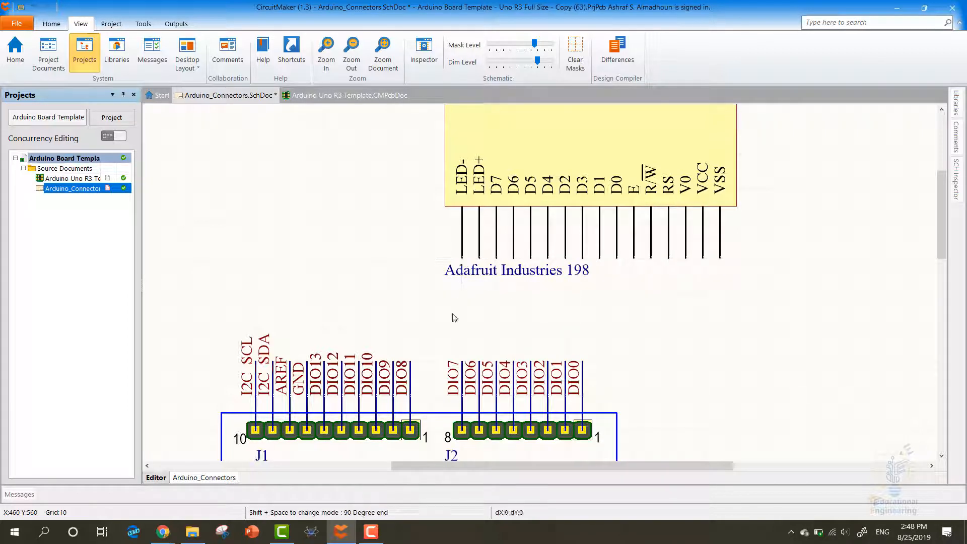
{"action": "left_click", "coordinate": [462, 361]}
{"action": "left_click", "coordinate": [462, 258]}
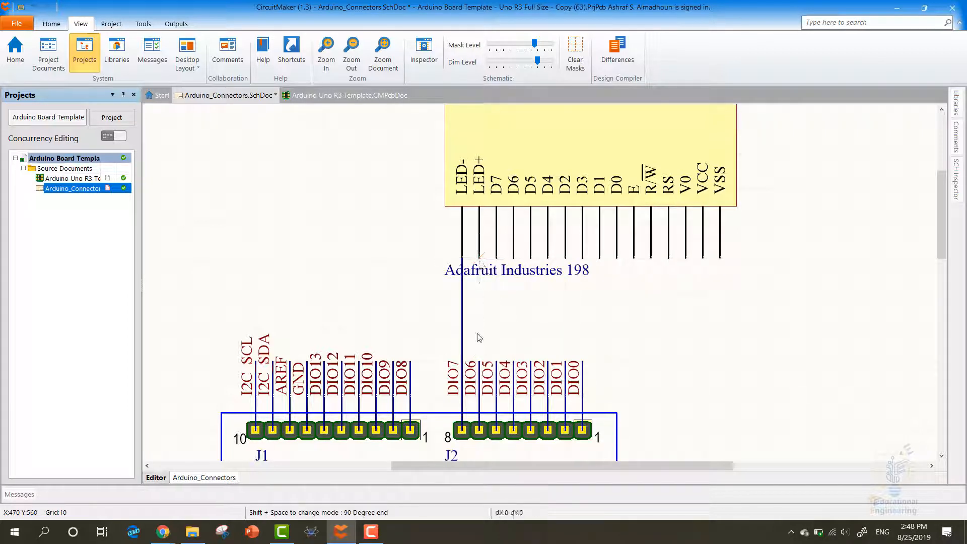
{"action": "left_click", "coordinate": [479, 361]}
{"action": "left_click", "coordinate": [480, 258]}
{"action": "left_click", "coordinate": [496, 258]}
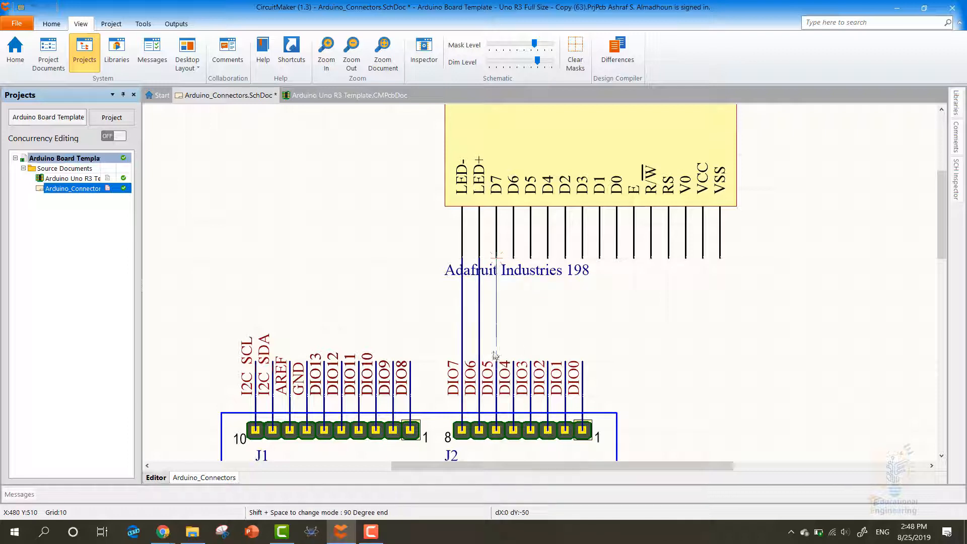
{"action": "left_click", "coordinate": [497, 361]}
{"action": "left_click", "coordinate": [514, 258]}
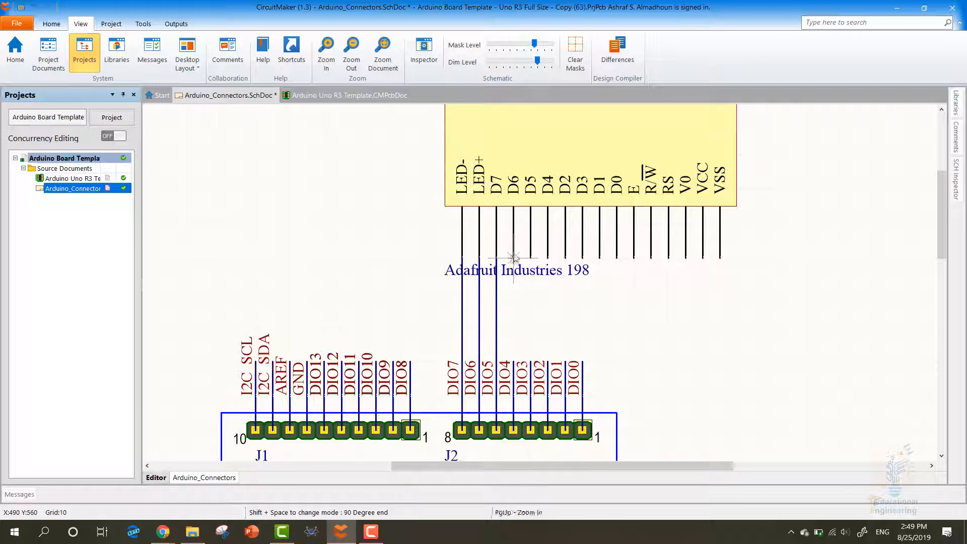
{"action": "left_click", "coordinate": [513, 361]}
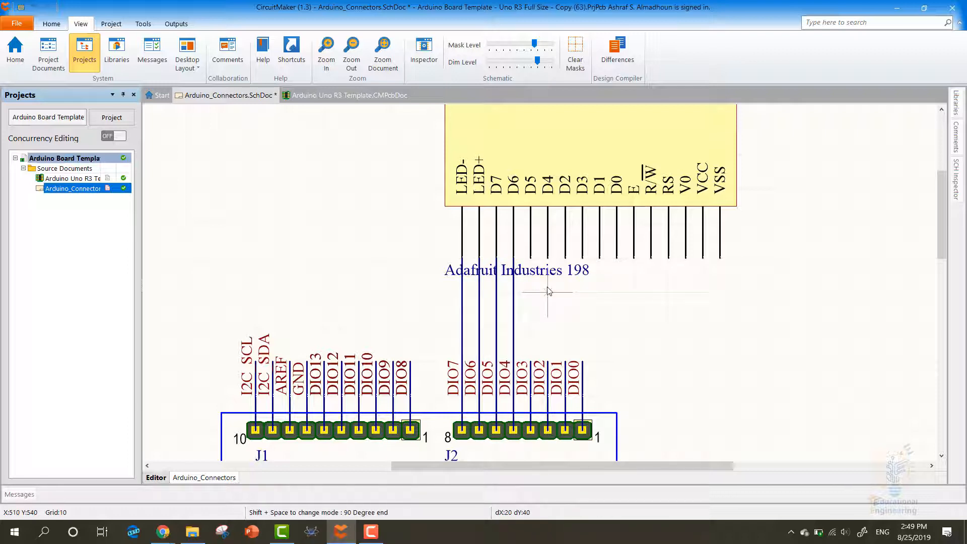
{"action": "right_click", "coordinate": [522, 310]}
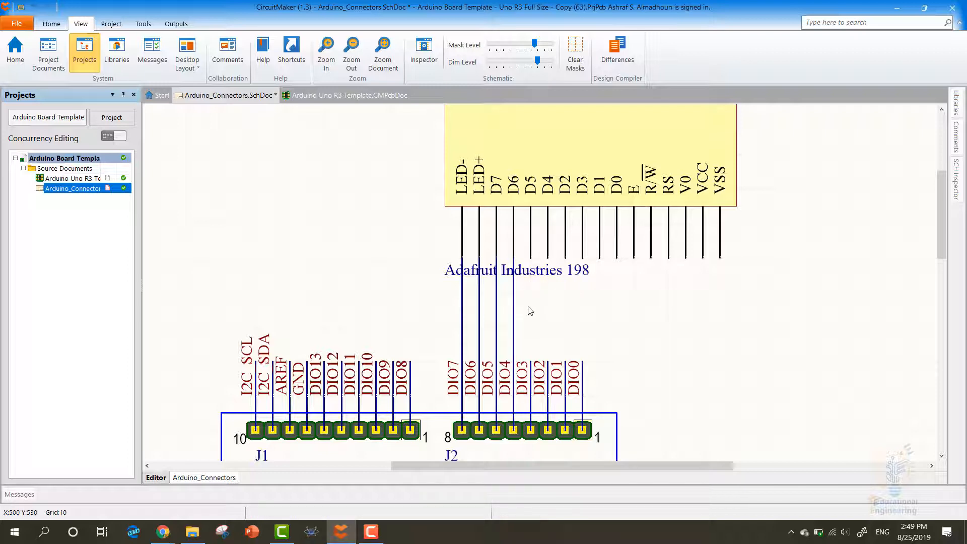
Delete the four wires between the LCD and header J2.
{"action": "left_click_drag", "start_coordinate": [526, 311], "coordinate": [424, 323]}
{"action": "left_click", "coordinate": [463, 324]}
{"action": "key", "text": "Delete"}
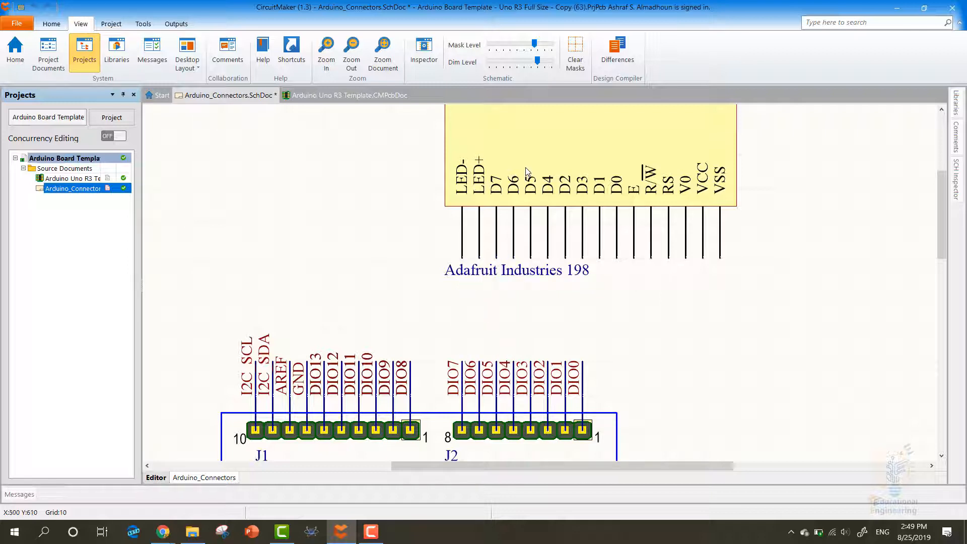
Move the LCD symbol so pin D7 lines up with DIO7 of header J2, and wire those two pins together.
{"action": "left_click_drag", "start_coordinate": [551, 171], "coordinate": [537, 257]}
{"action": "right_click", "coordinate": [468, 330]}
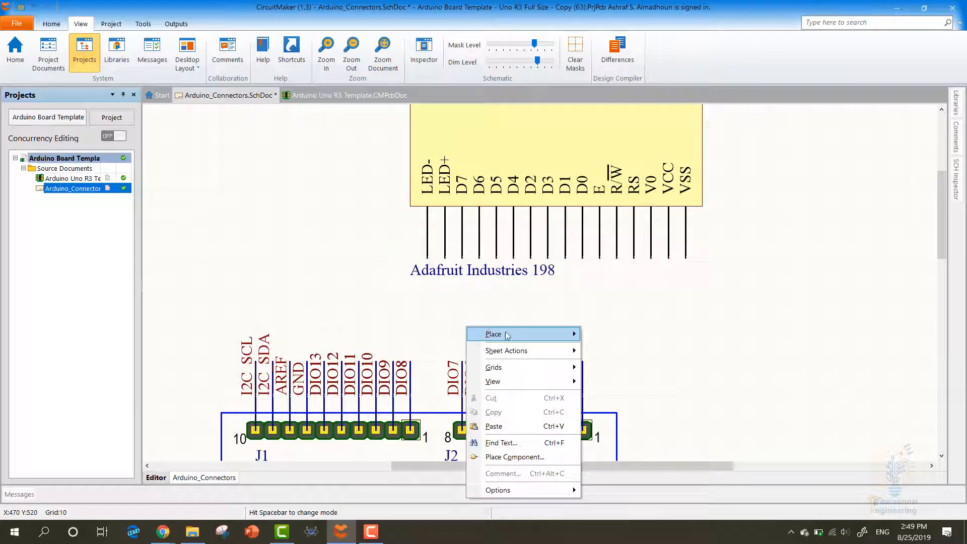
{"action": "mouse_move", "coordinate": [524, 334]}
{"action": "left_click", "coordinate": [625, 296]}
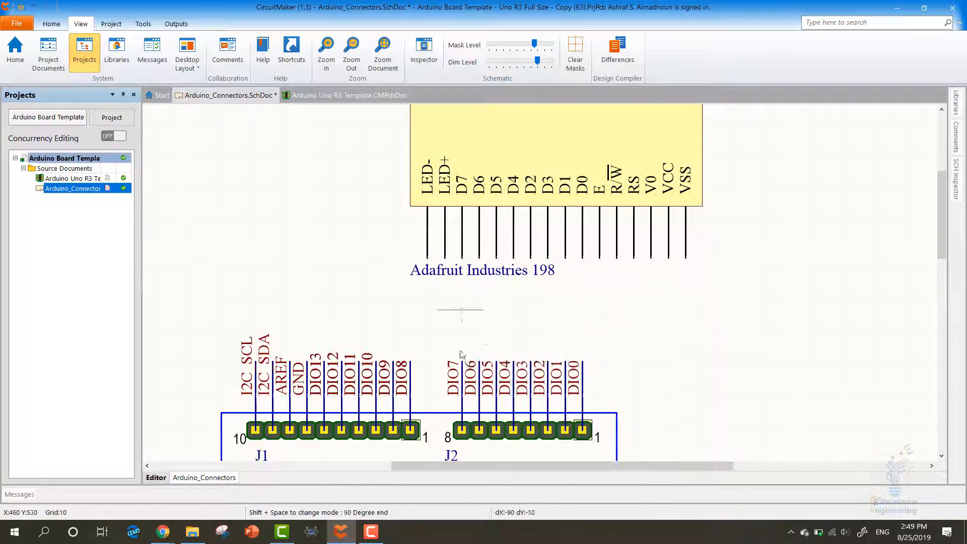
{"action": "left_click", "coordinate": [462, 361]}
{"action": "left_click", "coordinate": [462, 258]}
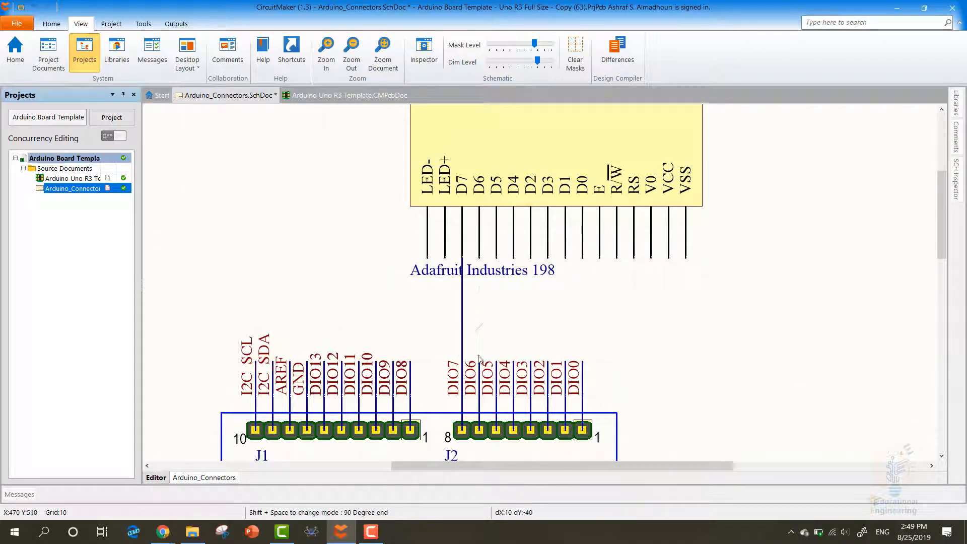
Wire LCD pins D6, D5 and D4 to DIO6, DIO5 and DIO4 of header J2.
{"action": "left_click", "coordinate": [479, 361]}
{"action": "left_click", "coordinate": [479, 258]}
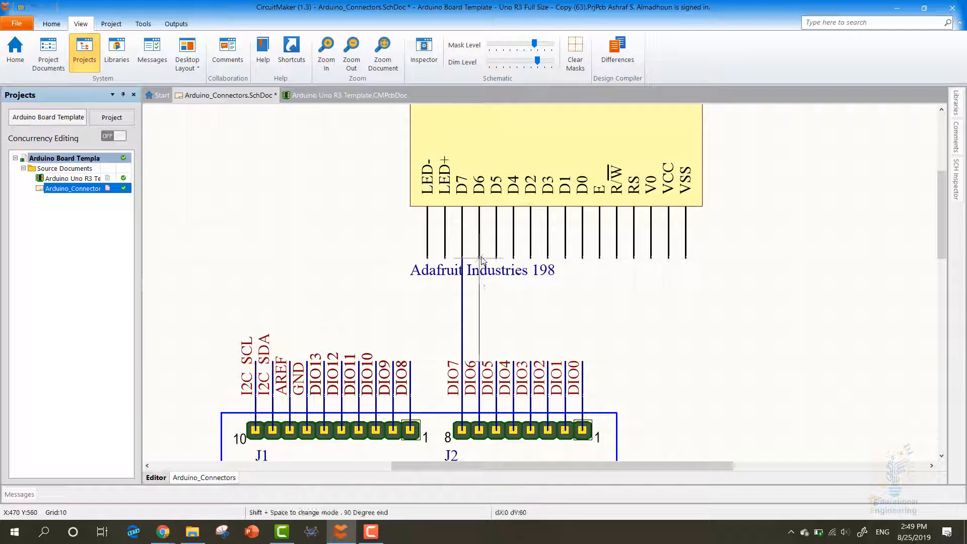
{"action": "left_click", "coordinate": [496, 360]}
{"action": "left_click", "coordinate": [496, 258]}
{"action": "left_click", "coordinate": [513, 361]}
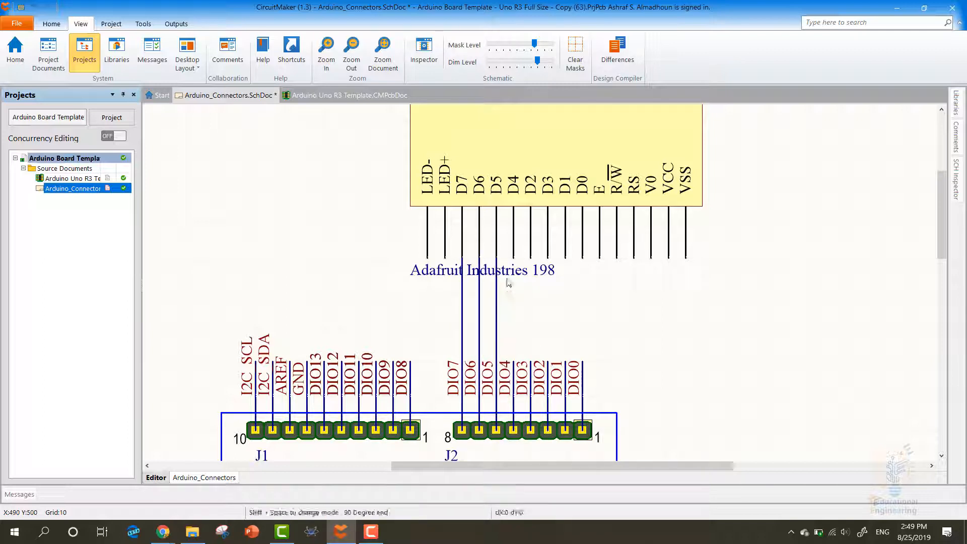
{"action": "left_click", "coordinate": [513, 258]}
Wire LCD pin E to DIO0 and LCD pin RS to DIO1 of header J2.
{"action": "left_click", "coordinate": [599, 258]}
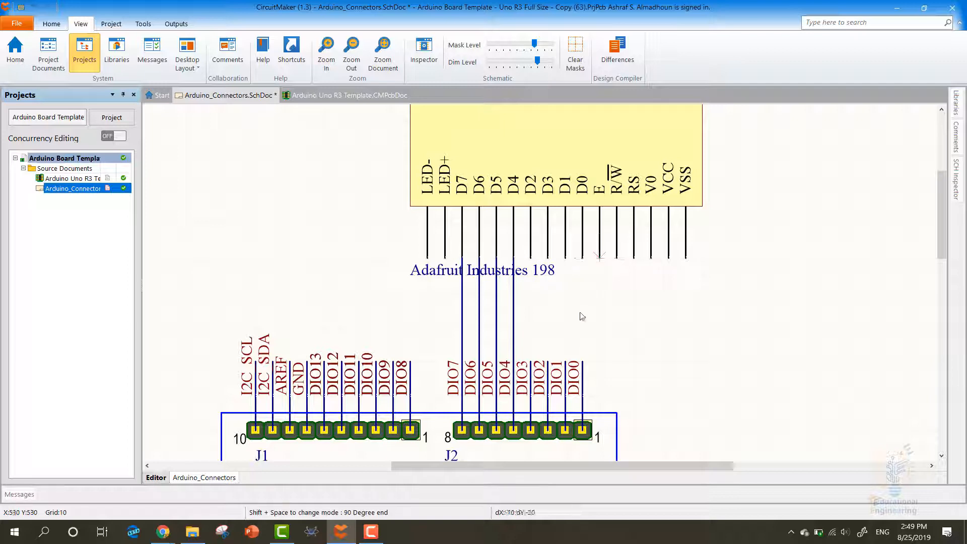
{"action": "left_click", "coordinate": [583, 361]}
{"action": "left_click", "coordinate": [583, 361]}
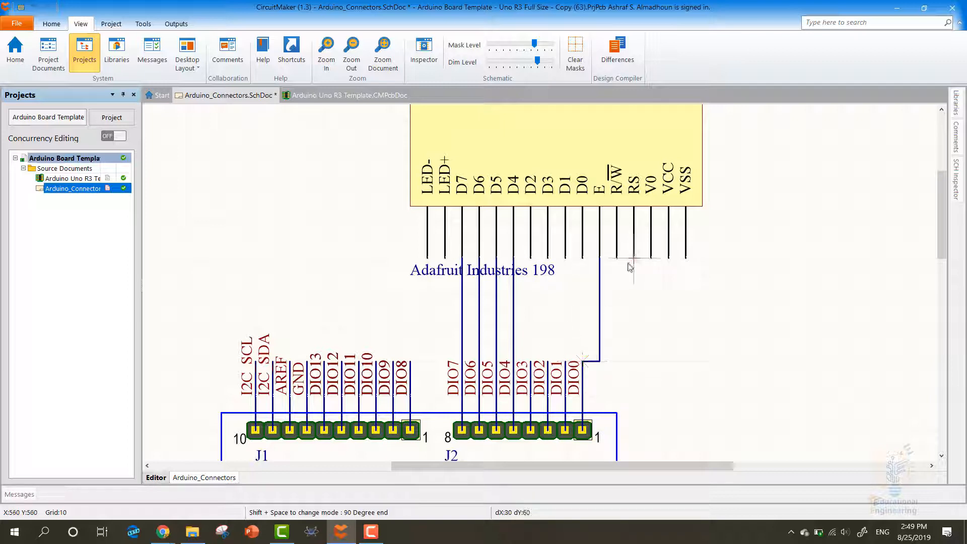
{"action": "left_click", "coordinate": [635, 258]}
{"action": "left_click", "coordinate": [566, 310]}
{"action": "left_click", "coordinate": [565, 360]}
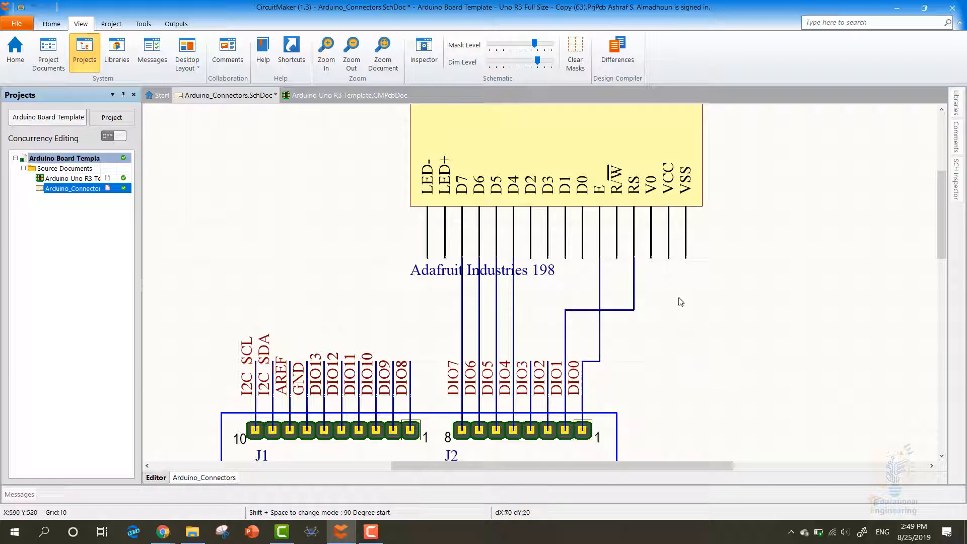
Wire LCD pins VSS, V0 and R/W together just below the symbol.
{"action": "left_click", "coordinate": [686, 258]}
{"action": "left_click", "coordinate": [685, 292]}
{"action": "left_click", "coordinate": [651, 292]}
{"action": "left_click", "coordinate": [651, 258]}
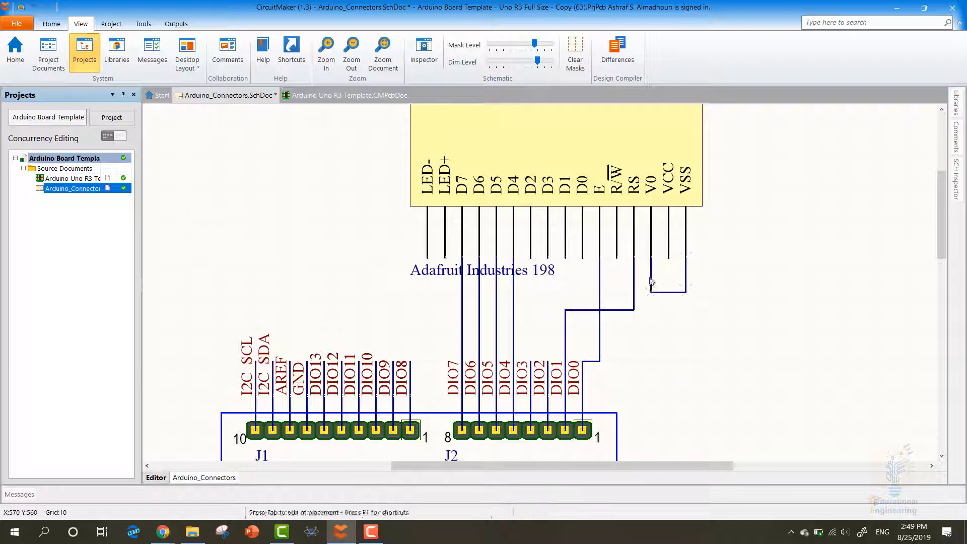
{"action": "left_click", "coordinate": [616, 258]}
{"action": "left_click", "coordinate": [651, 292]}
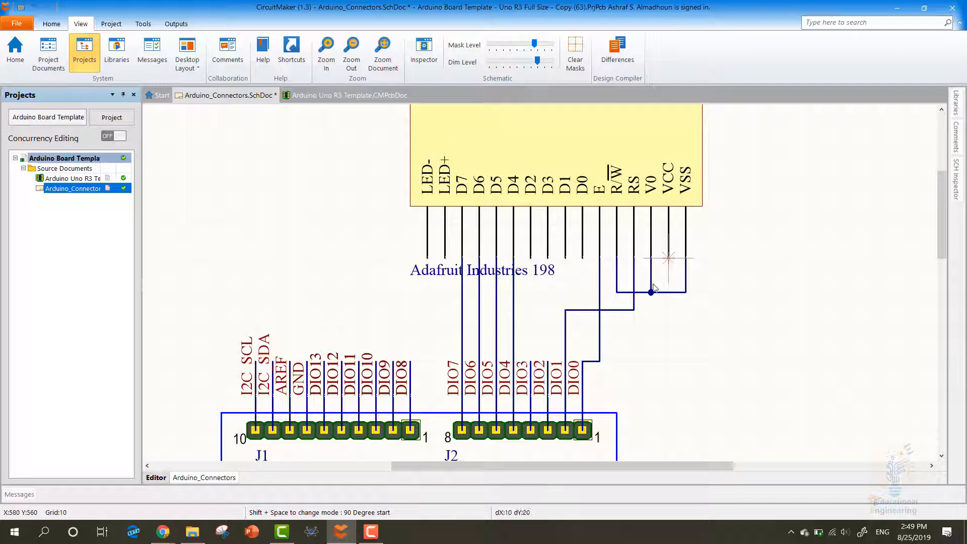
Extend the shared VSS, V0 and R/W wire from below pin R/W to GND of header J1.
{"action": "left_click", "coordinate": [616, 292]}
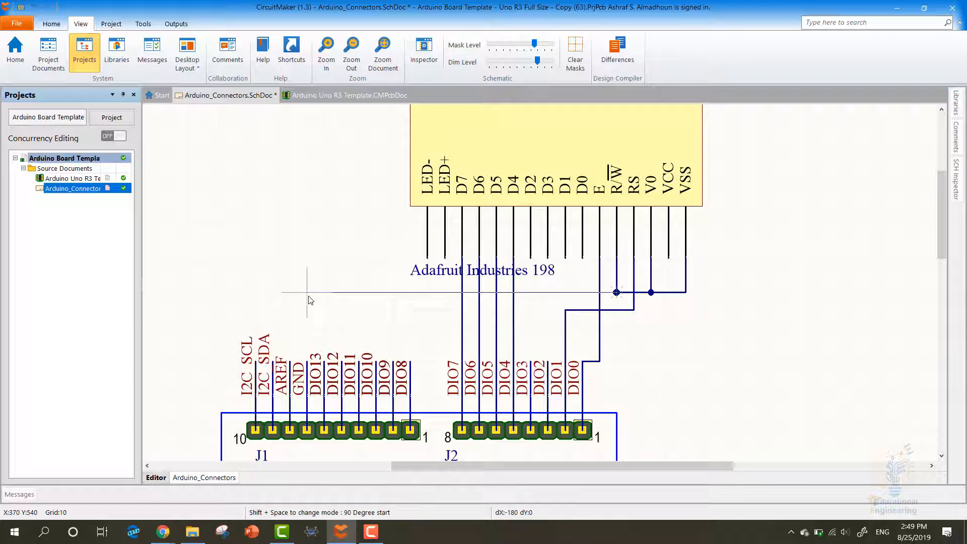
{"action": "left_click", "coordinate": [304, 298]}
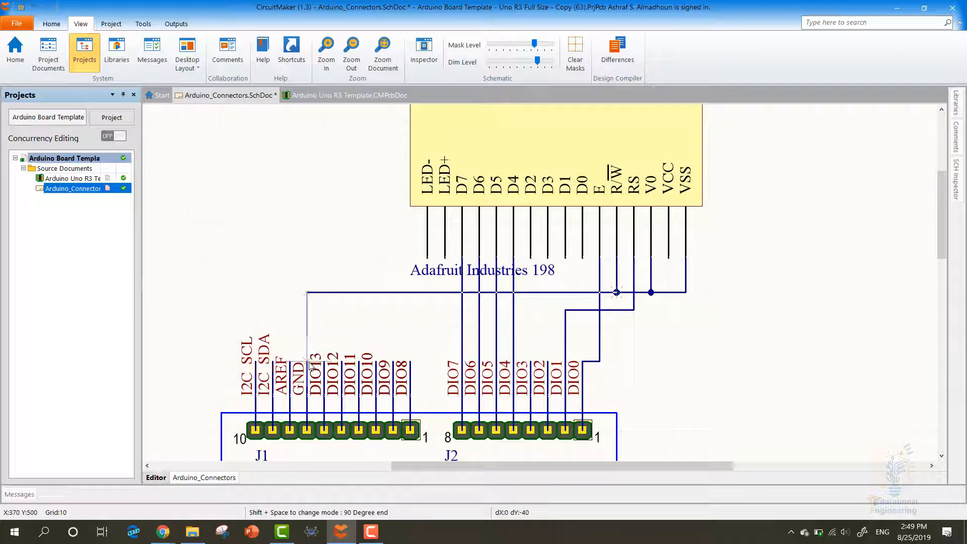
{"action": "left_click", "coordinate": [307, 362]}
Run a wire from LCD pin VCC down outside the shield outline and across to the 5V line of header J3.
{"action": "left_click", "coordinate": [668, 258]}
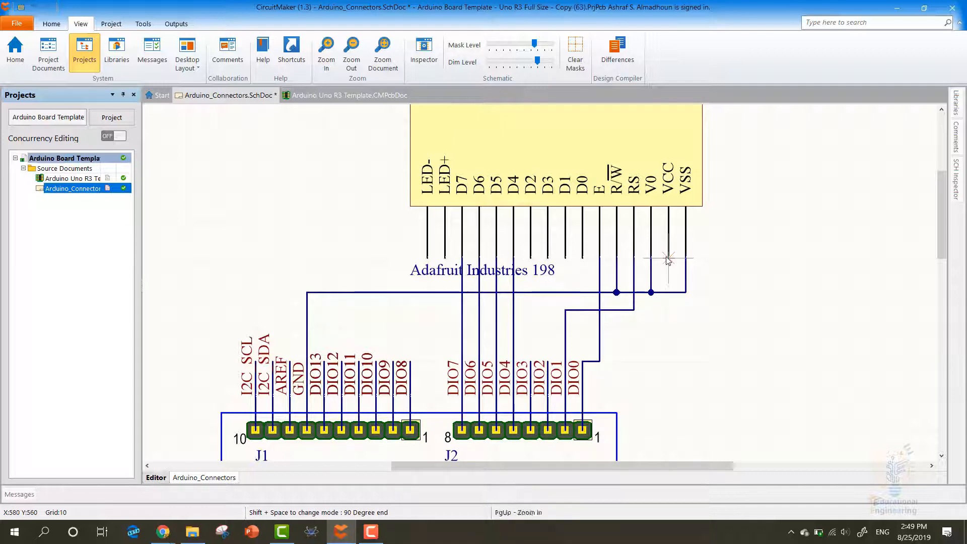
{"action": "left_click", "coordinate": [666, 330]}
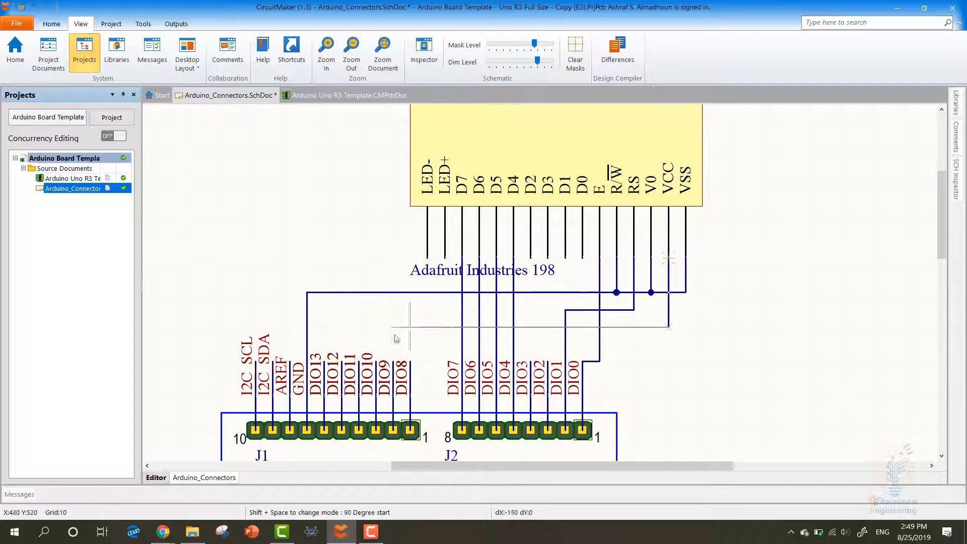
{"action": "scroll", "coordinate": [673, 450], "scroll_direction": "down", "scroll_amount": 2}
{"action": "scroll", "coordinate": [672, 450], "scroll_direction": "down", "scroll_amount": 5}
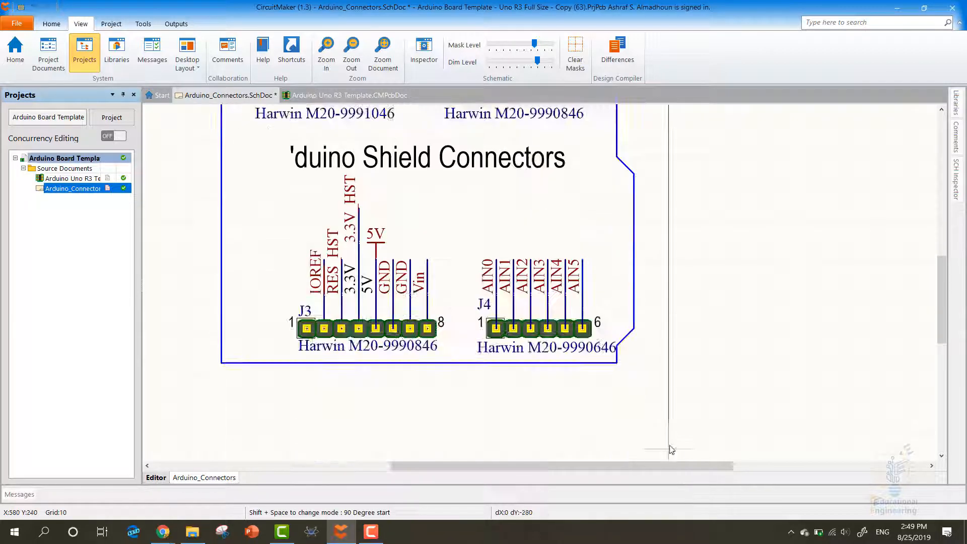
{"action": "left_click", "coordinate": [671, 413]}
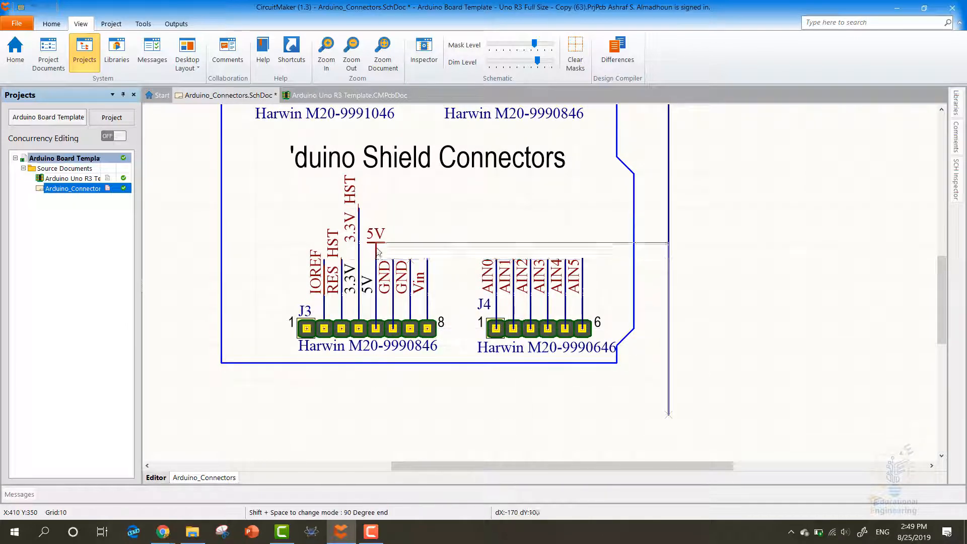
{"action": "left_click", "coordinate": [376, 259]}
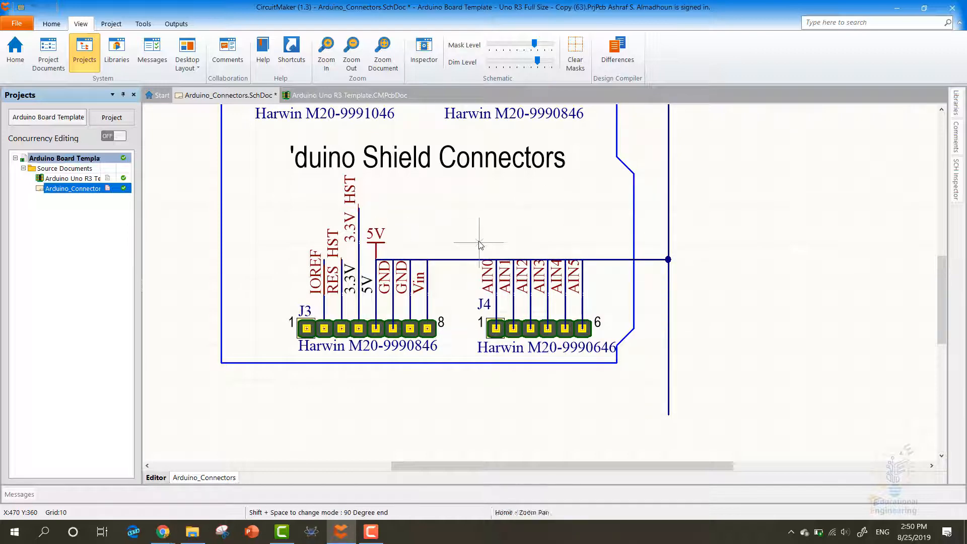
Wire LCD pin LED- to the ground wire, and LCD pin LED+ to the VCC wire.
{"action": "scroll", "coordinate": [513, 289], "scroll_direction": "up", "scroll_amount": 4}
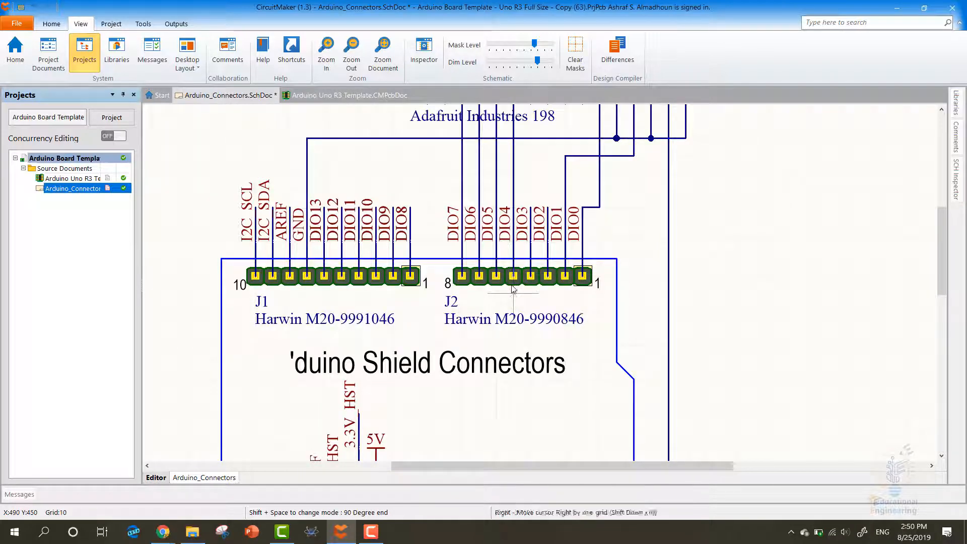
{"action": "scroll", "coordinate": [513, 287], "scroll_direction": "up", "scroll_amount": 3}
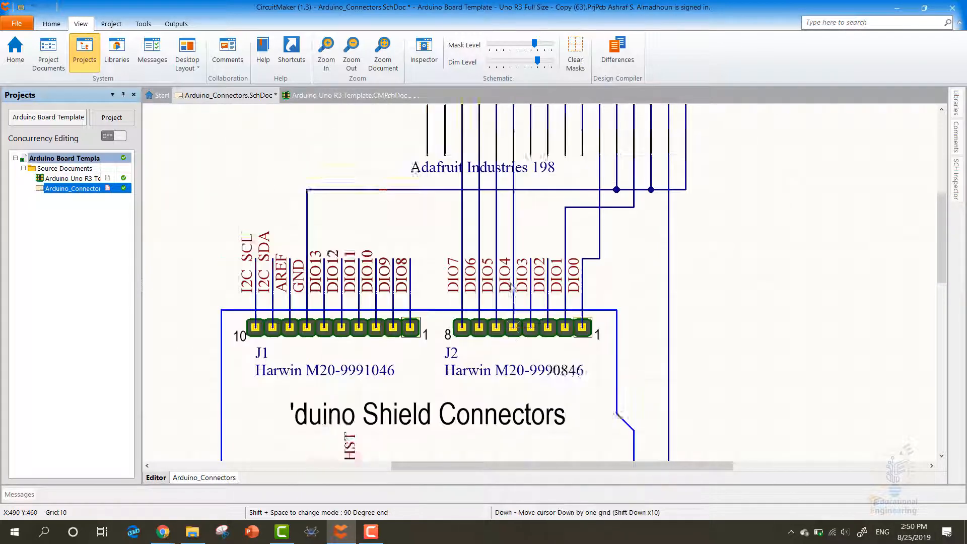
{"action": "scroll", "coordinate": [476, 271], "scroll_direction": "down", "scroll_amount": 1}
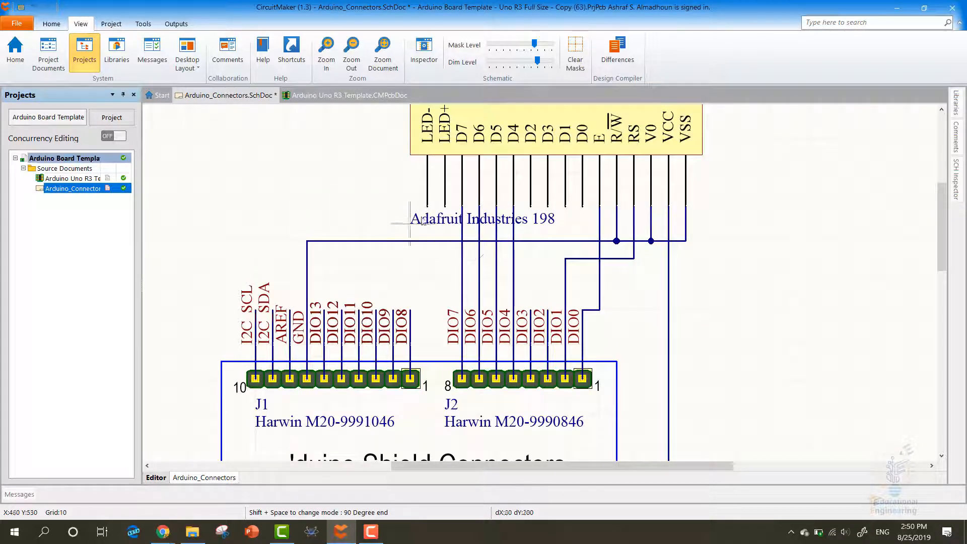
{"action": "left_click", "coordinate": [427, 242]}
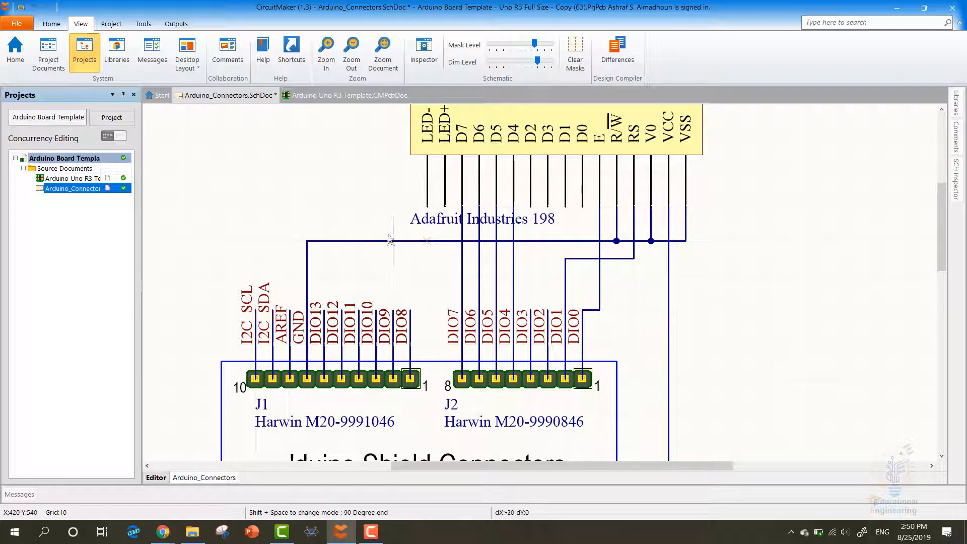
{"action": "left_click", "coordinate": [392, 257]}
{"action": "left_click", "coordinate": [393, 191]}
{"action": "left_click", "coordinate": [427, 192]}
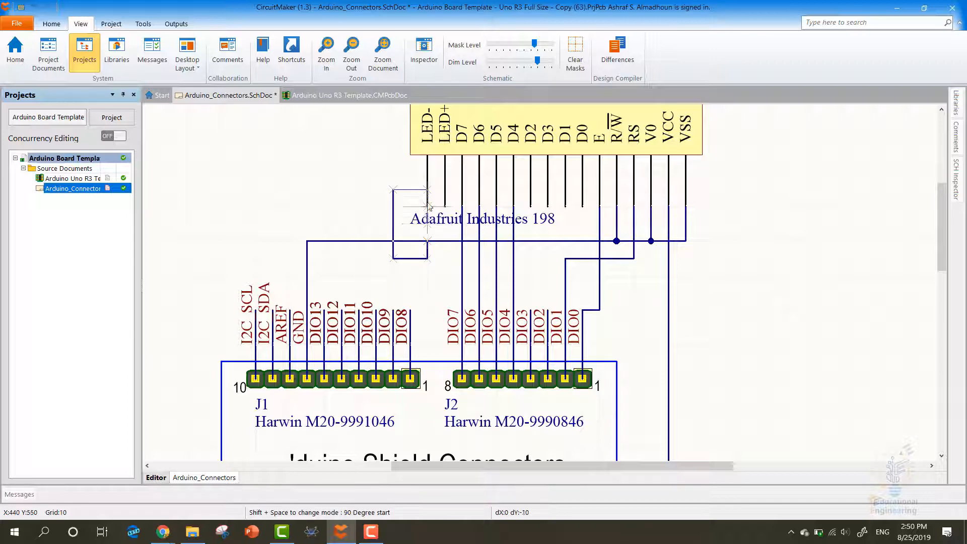
{"action": "left_click", "coordinate": [427, 241]}
{"action": "left_click", "coordinate": [444, 207]}
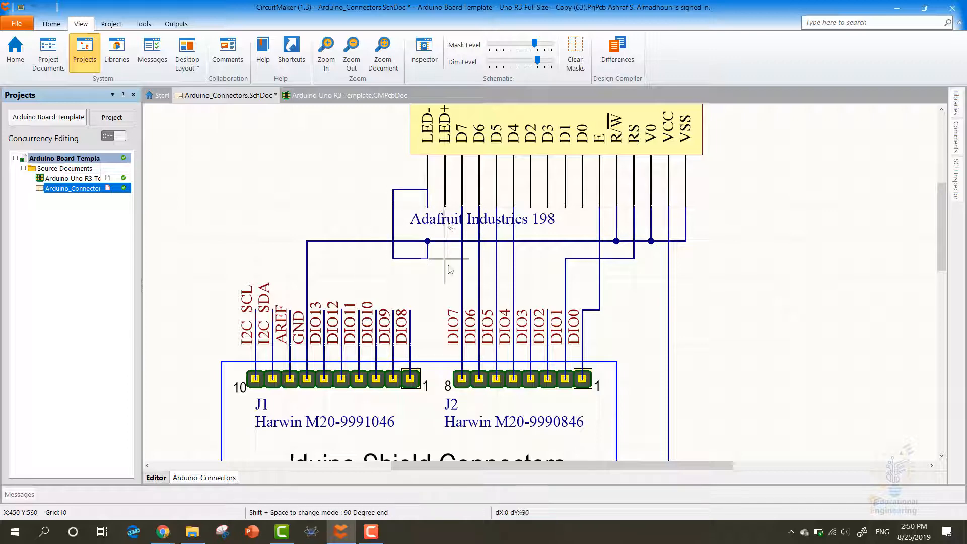
{"action": "left_click", "coordinate": [668, 292]}
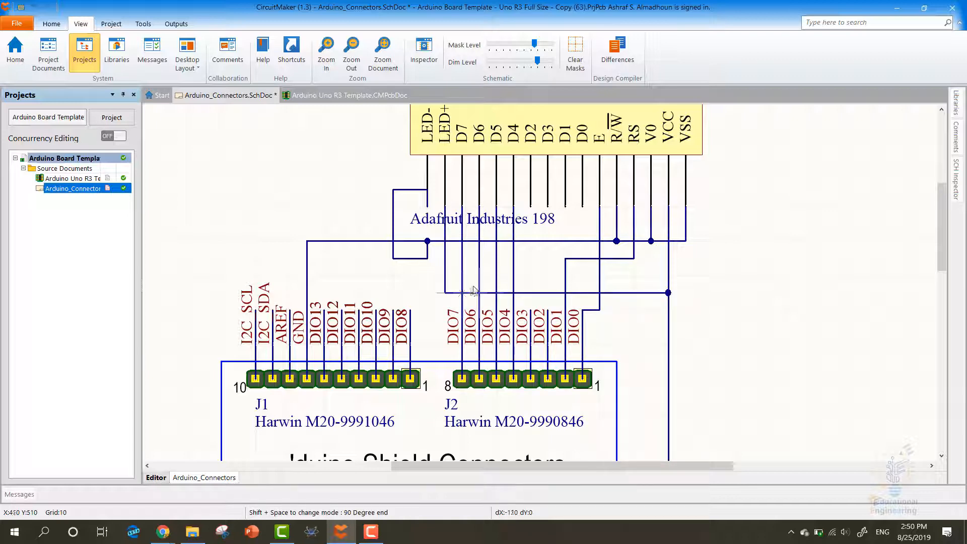
Delete the wire that runs from the 5V pin of J3 across the tops of the J3 and J4 pin wires.
{"action": "scroll", "coordinate": [504, 232], "scroll_direction": "down", "scroll_amount": 1}
{"action": "scroll", "coordinate": [505, 253], "scroll_direction": "up", "scroll_amount": 3}
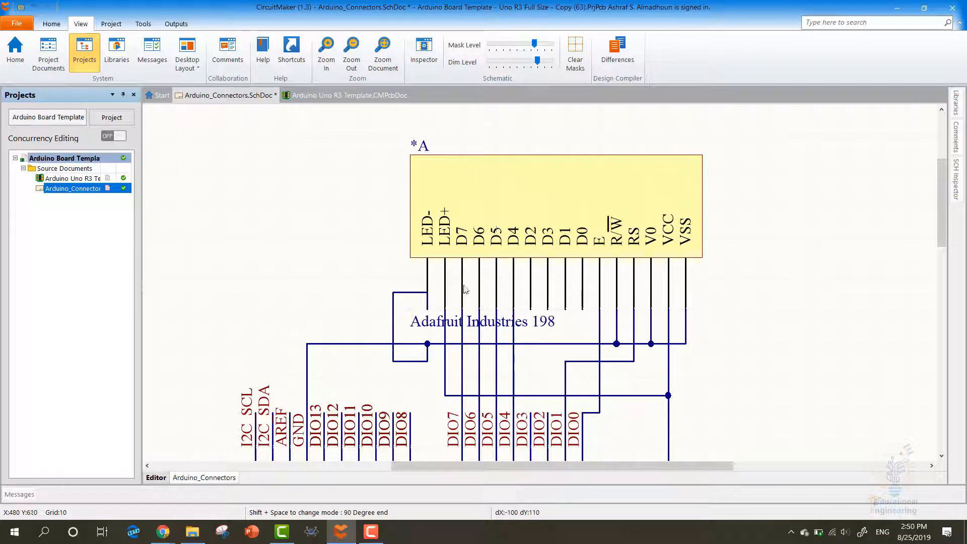
{"action": "scroll", "coordinate": [464, 288], "scroll_direction": "down", "scroll_amount": 4}
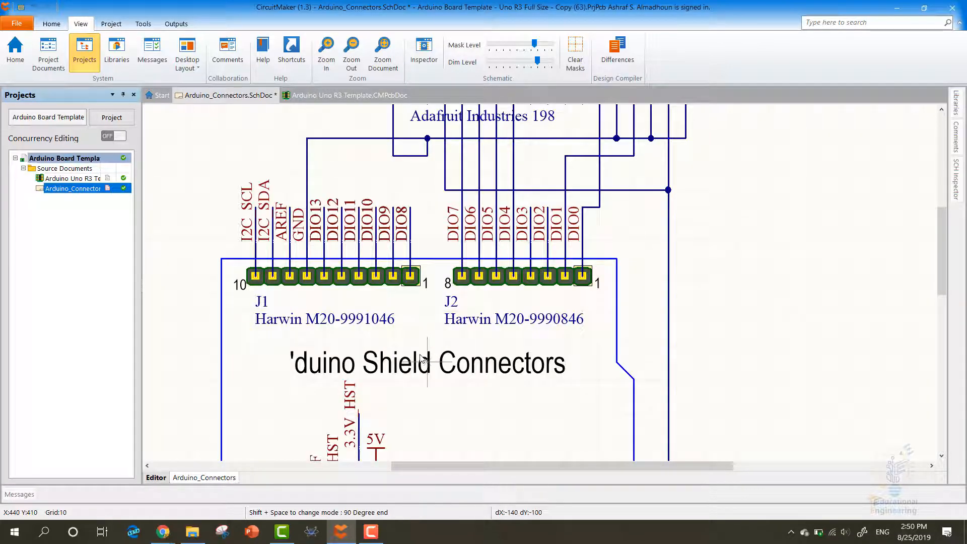
{"action": "scroll", "coordinate": [423, 359], "scroll_direction": "down", "scroll_amount": 2}
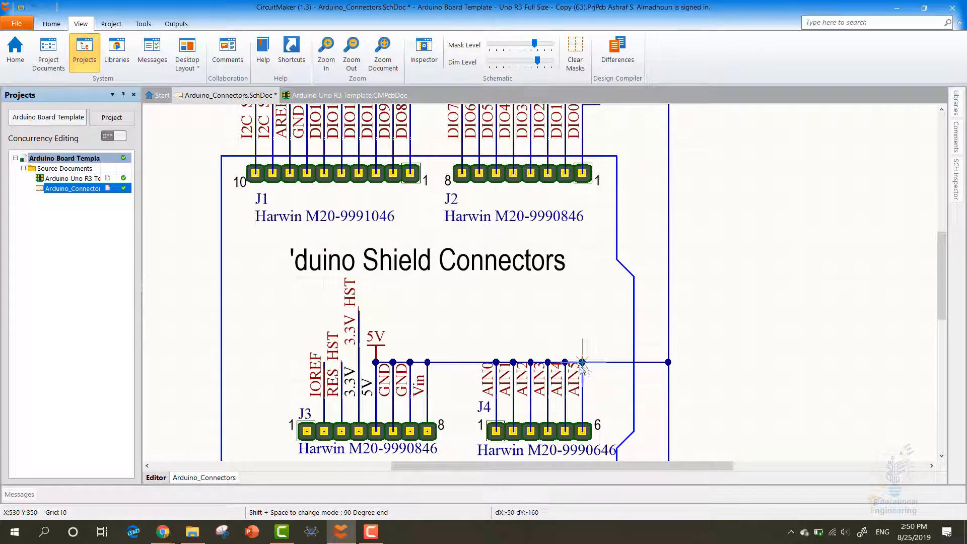
{"action": "key", "text": "Escape"}
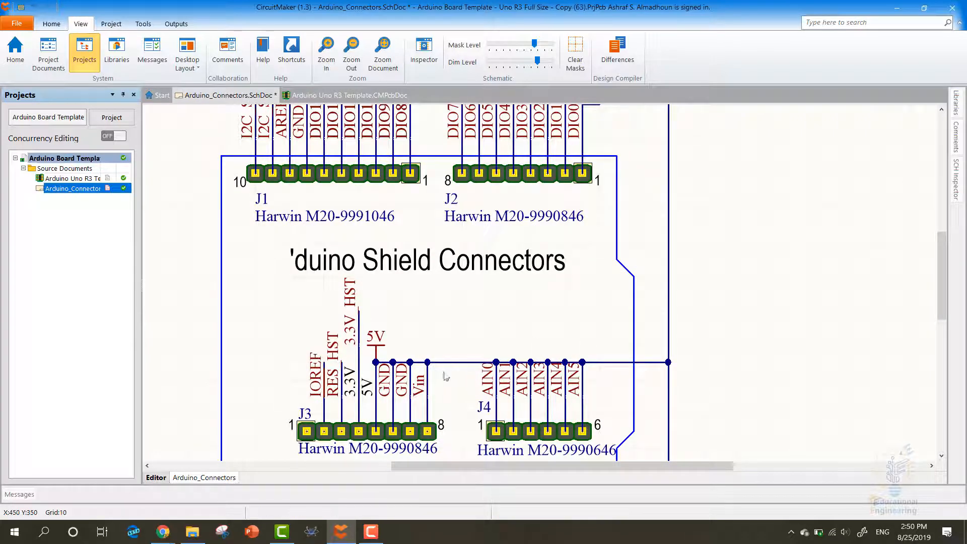
{"action": "right_click", "coordinate": [449, 363]}
{"action": "left_click", "coordinate": [446, 363]}
{"action": "mouse_move", "coordinate": [446, 363]}
{"action": "left_mouse_down"}
{"action": "mouse_move", "coordinate": [443, 340]}
{"action": "mouse_move", "coordinate": [450, 362]}
{"action": "left_mouse_up"}
{"action": "right_click", "coordinate": [449, 362]}
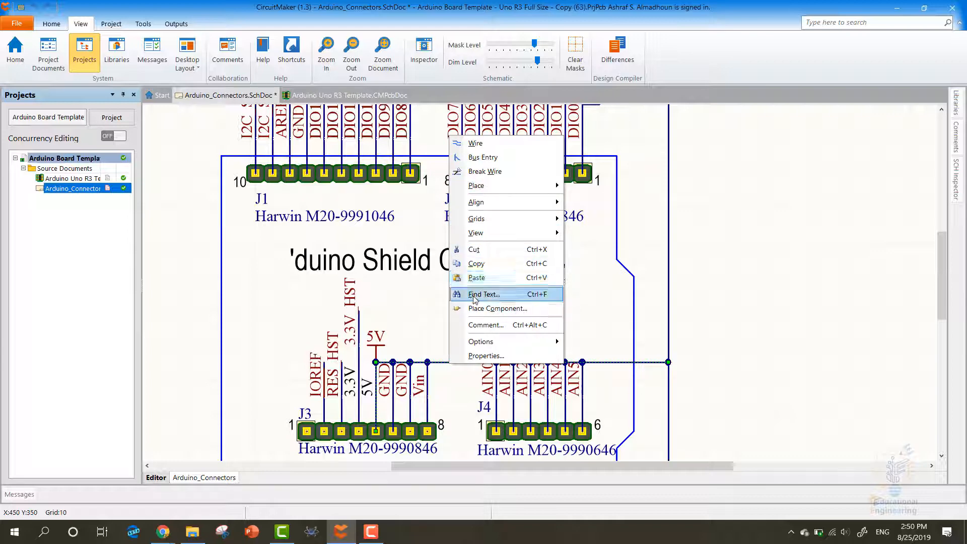
{"action": "left_click", "coordinate": [430, 315]}
{"action": "left_click", "coordinate": [452, 361]}
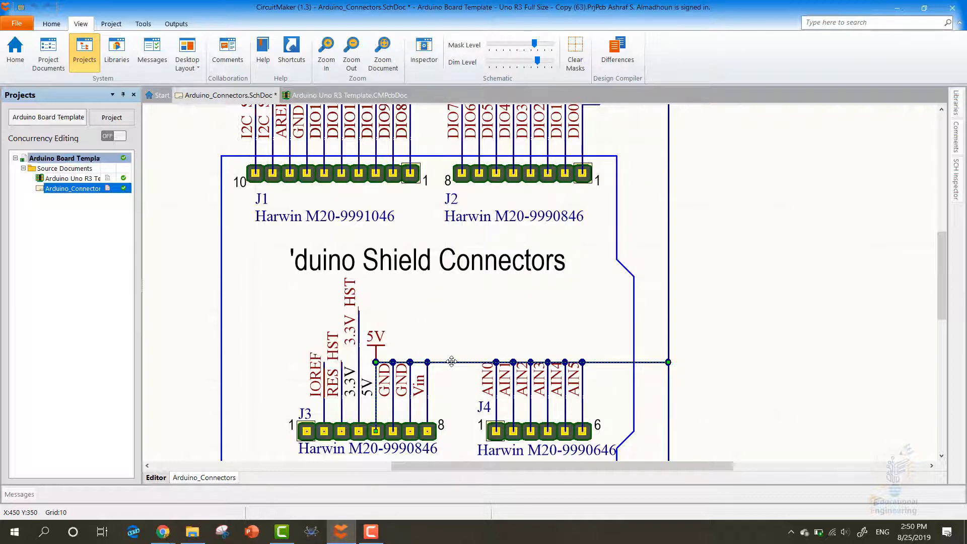
{"action": "key", "text": "Delete"}
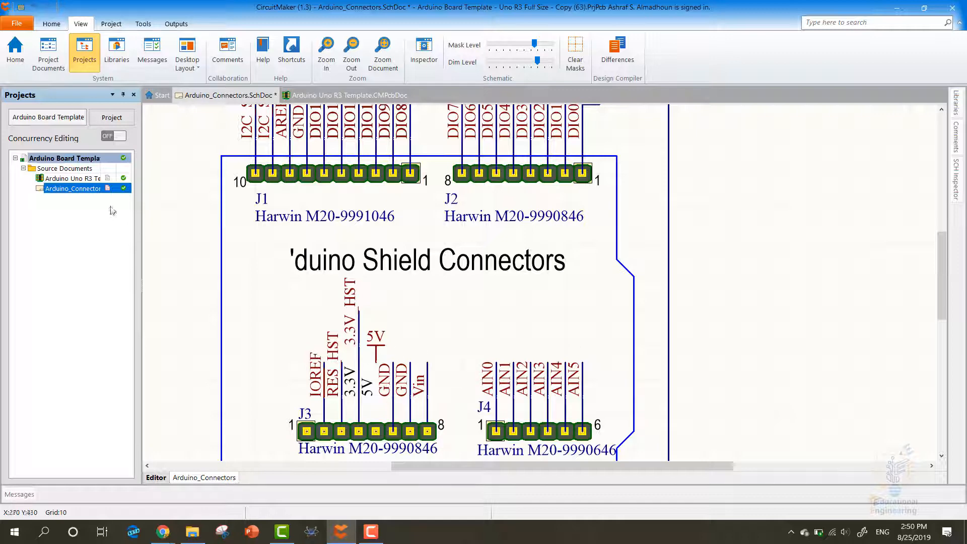
Wire the VCC line to the 5V power port above the J3 and J4 pin wires, and continue it down to the 5V pin of J3.
{"action": "right_click", "coordinate": [541, 303]}
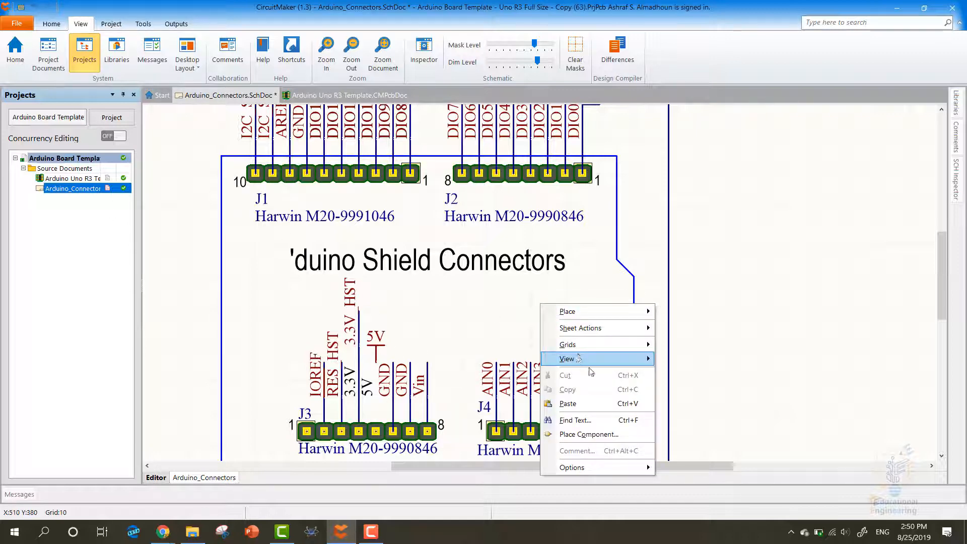
{"action": "mouse_move", "coordinate": [640, 311]}
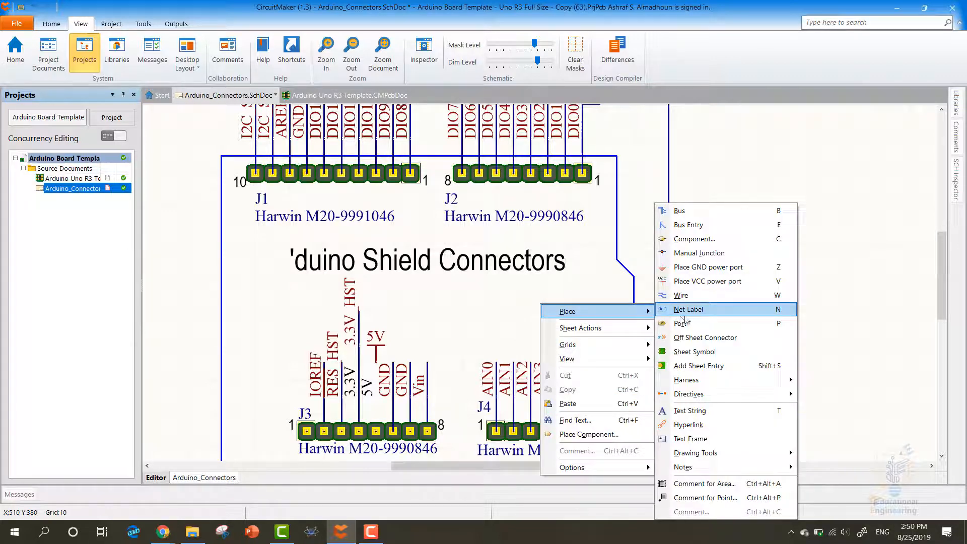
{"action": "left_click", "coordinate": [695, 301]}
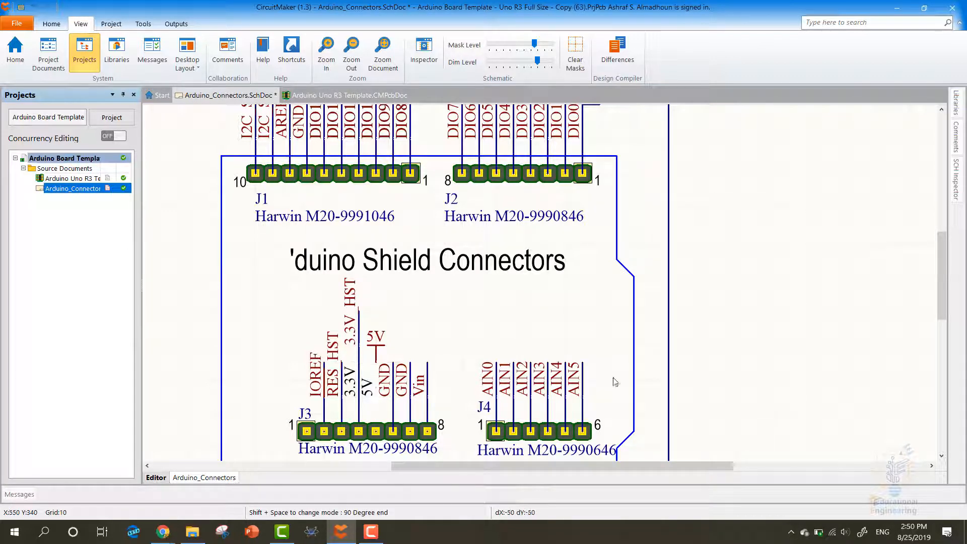
{"action": "left_click", "coordinate": [668, 345]}
{"action": "key", "text": "space"}
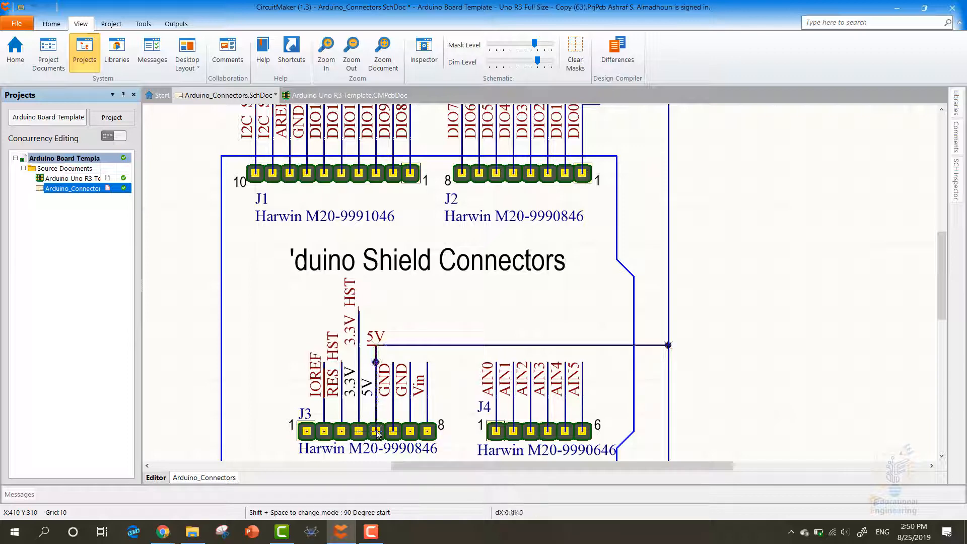
{"action": "left_click", "coordinate": [376, 362]}
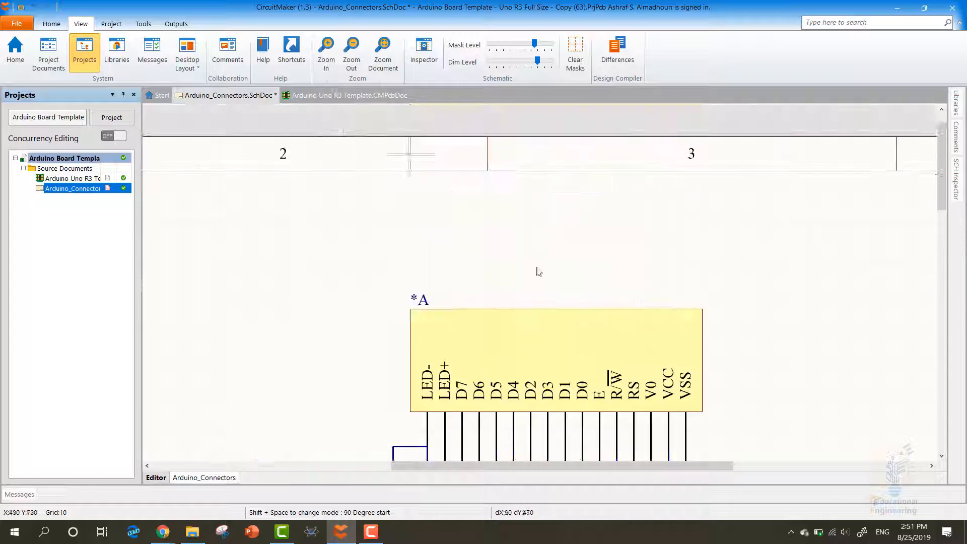
{"action": "scroll", "coordinate": [730, 310], "scroll_direction": "down", "scroll_amount": 5}
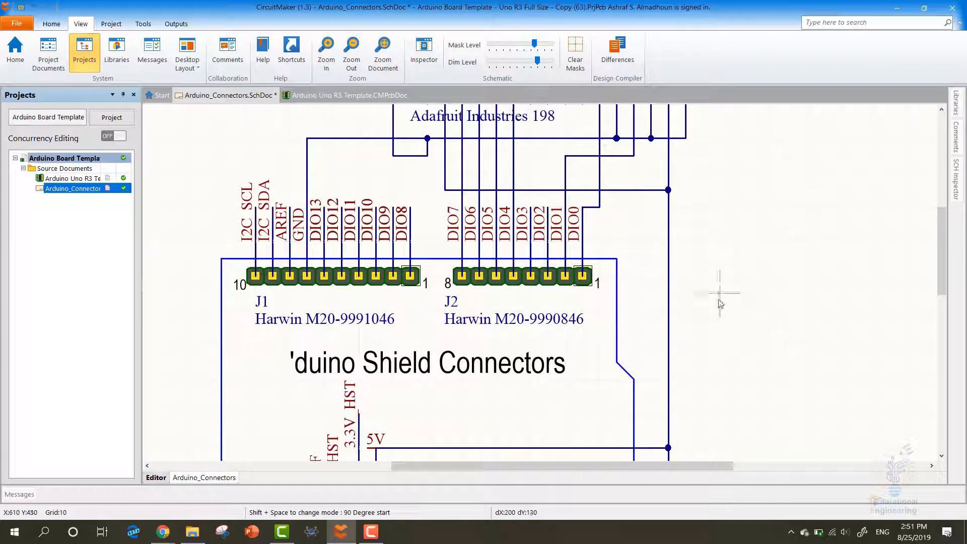
{"action": "right_click", "coordinate": [769, 325]}
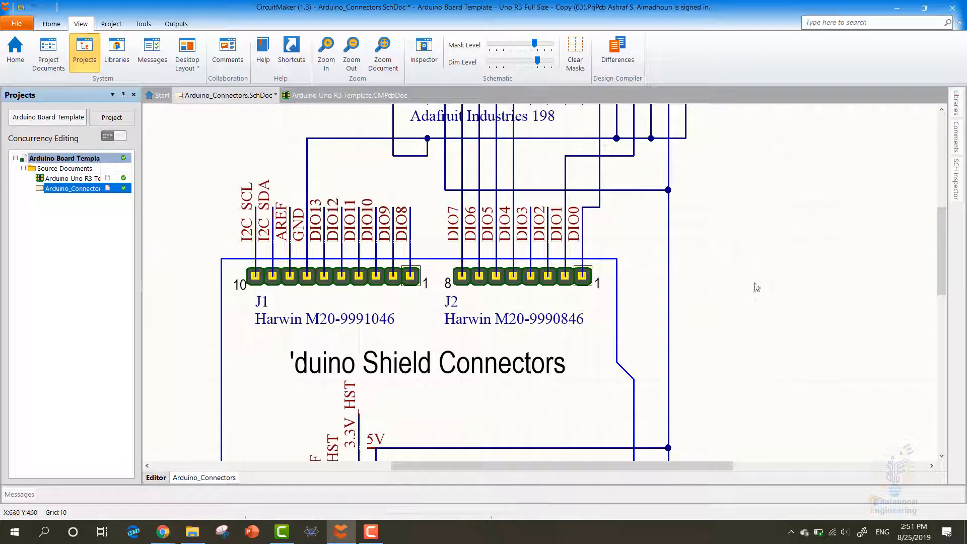
Open the Arduino Uno R3 Template PCB document and examine the board layout and its headers.
{"action": "left_click", "coordinate": [341, 96]}
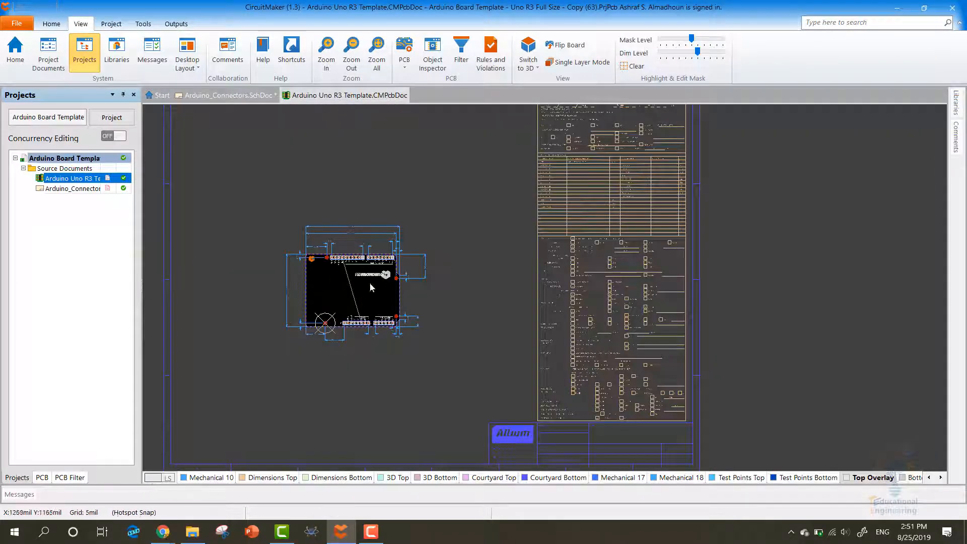
{"action": "scroll", "coordinate": [328, 298], "scroll_direction": "up", "scroll_amount": 2, "text": "ctrl"}
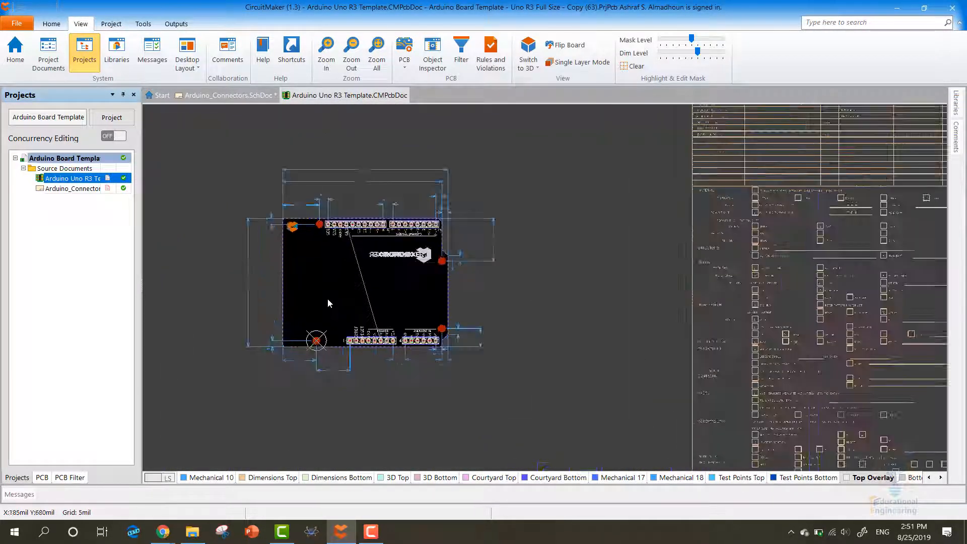
{"action": "scroll", "coordinate": [328, 298], "scroll_direction": "up", "scroll_amount": 3, "text": "ctrl"}
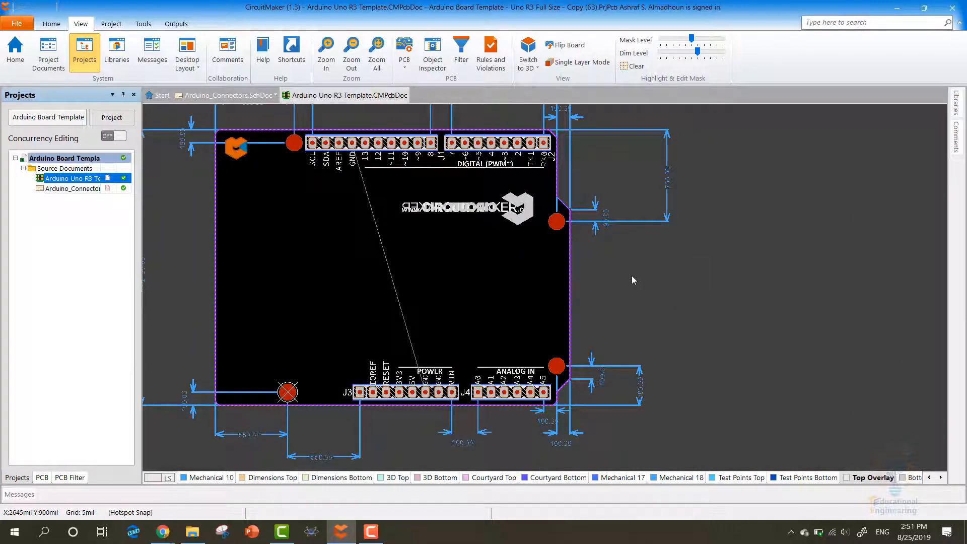
{"action": "scroll", "coordinate": [632, 278], "scroll_direction": "down", "scroll_amount": 2, "text": "ctrl"}
{"action": "scroll", "coordinate": [628, 277], "scroll_direction": "down", "scroll_amount": 4, "text": "ctrl"}
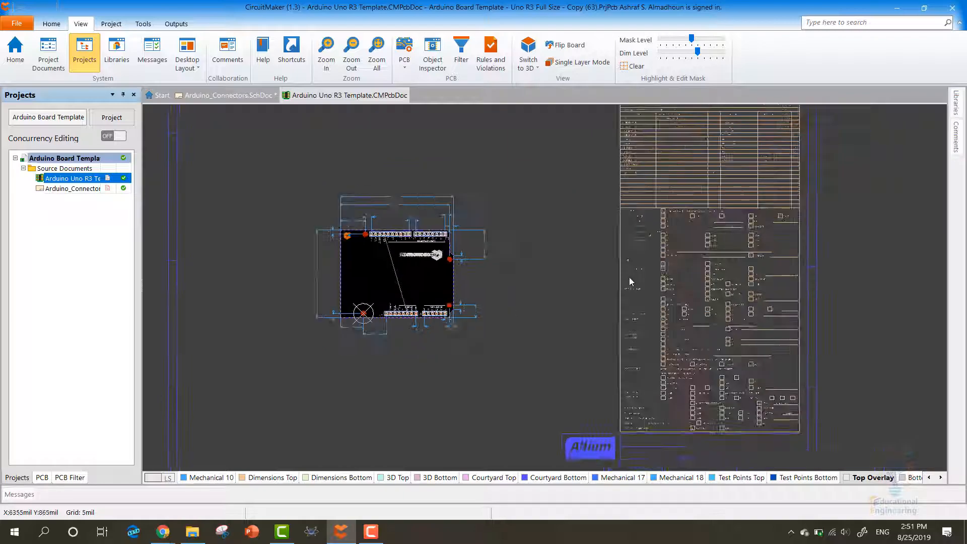
{"action": "scroll", "coordinate": [307, 342], "scroll_direction": "up", "scroll_amount": 4, "text": "ctrl"}
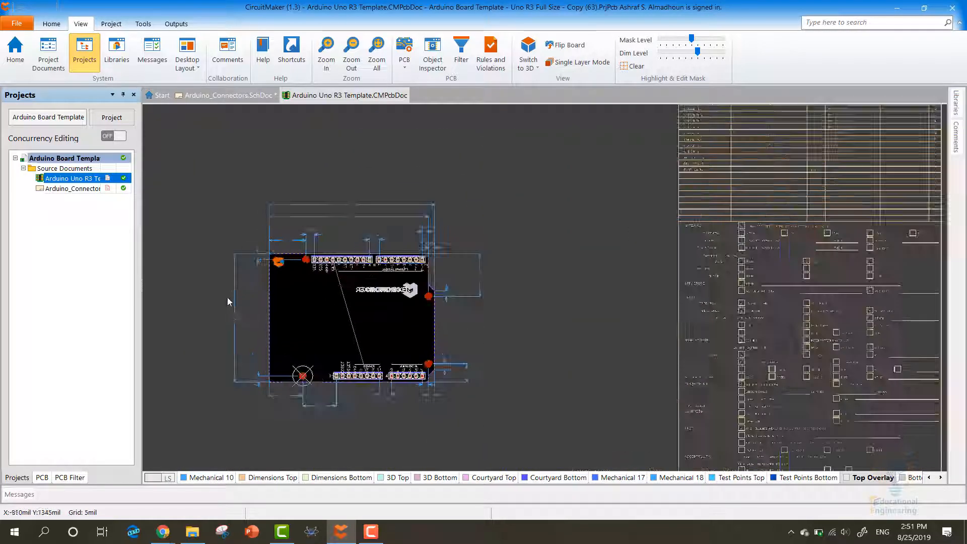